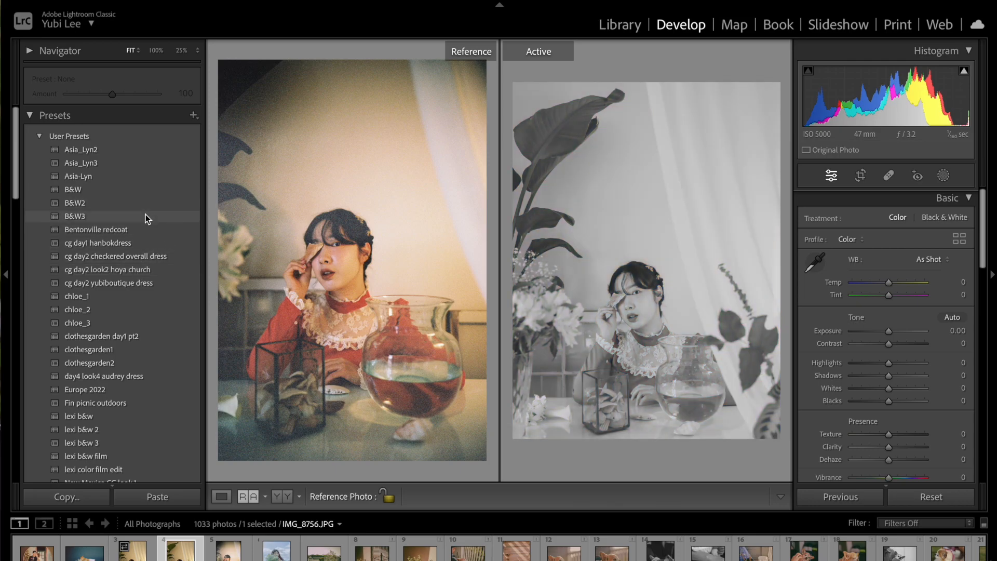
{"action": "left_click", "coordinate": [137, 325]}
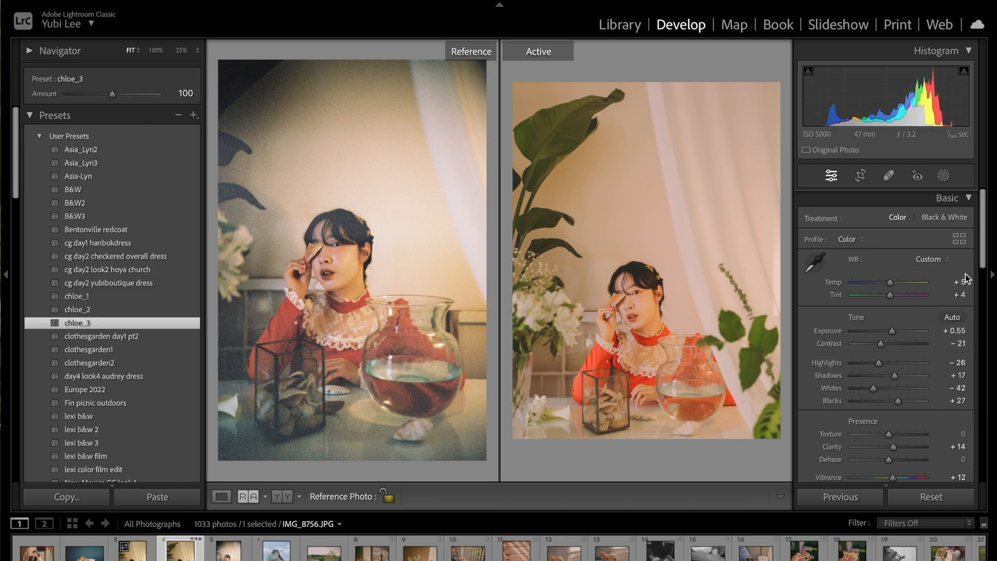
{"action": "mouse_move", "coordinate": [982, 254]}
{"action": "left_mouse_down"}
{"action": "mouse_move", "coordinate": [986, 436]}
{"action": "mouse_move", "coordinate": [985, 273]}
{"action": "left_mouse_up"}
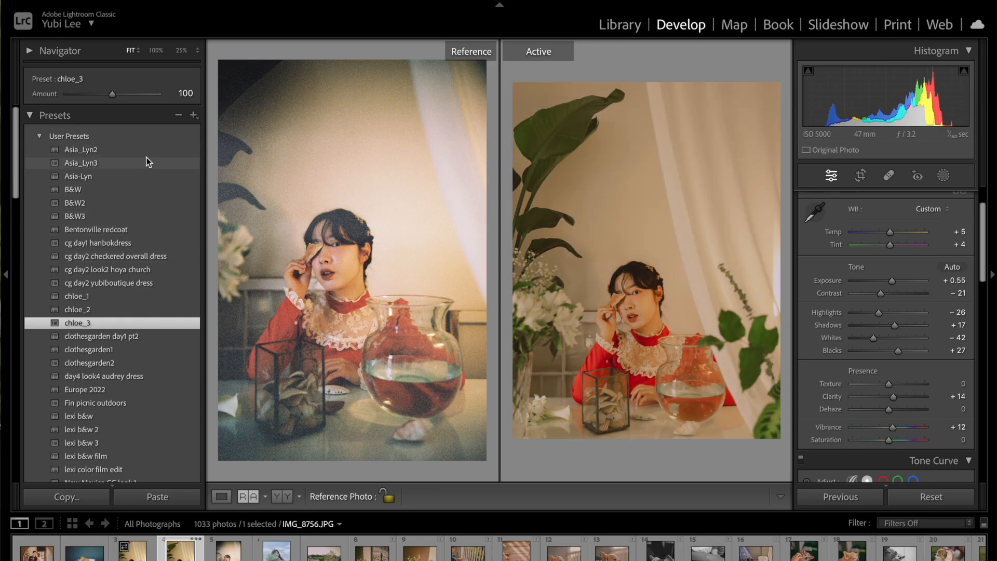
{"action": "key", "text": "ctrl+z"}
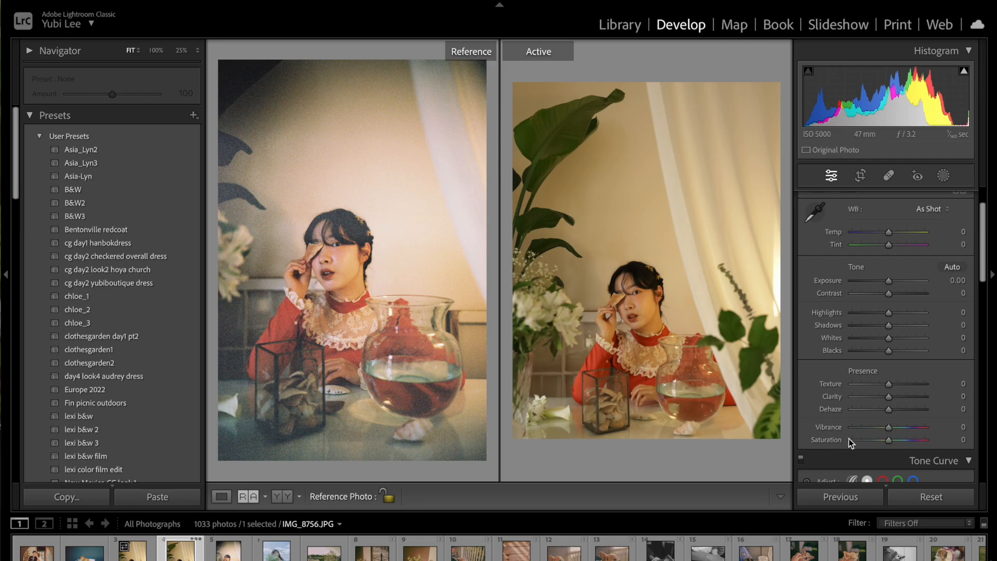
Add a highlight point and a shadow point to the composite tone curve to form a gentle S-curve.
{"action": "left_click_drag", "start_coordinate": [985, 267], "coordinate": [984, 342]}
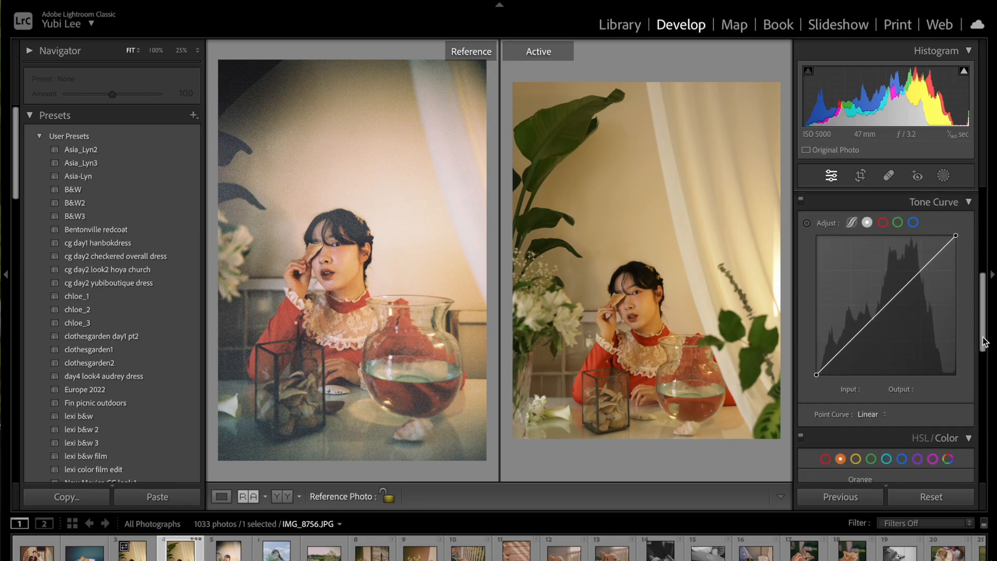
{"action": "left_click_drag", "start_coordinate": [985, 303], "coordinate": [978, 223]}
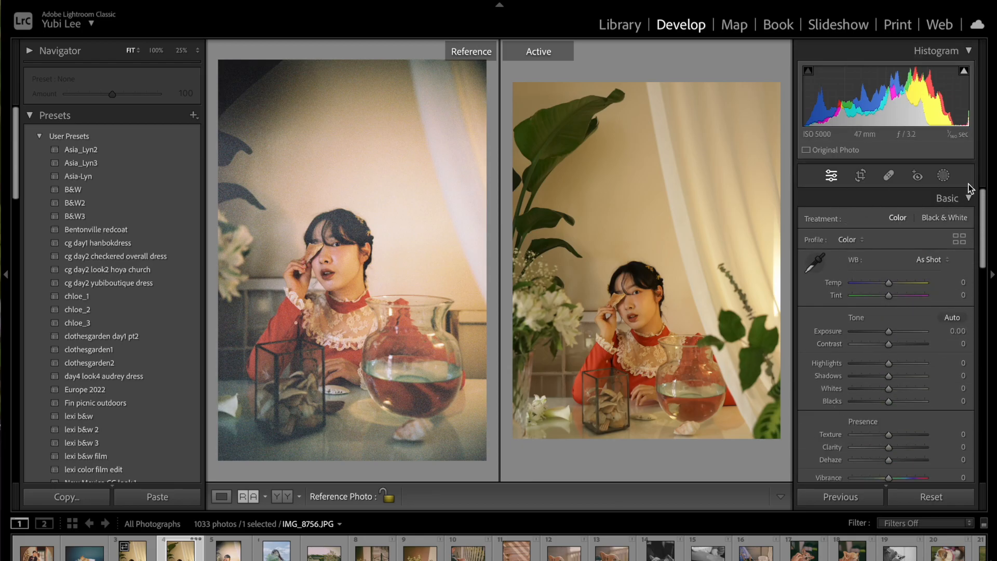
{"action": "left_click_drag", "start_coordinate": [988, 214], "coordinate": [989, 290]}
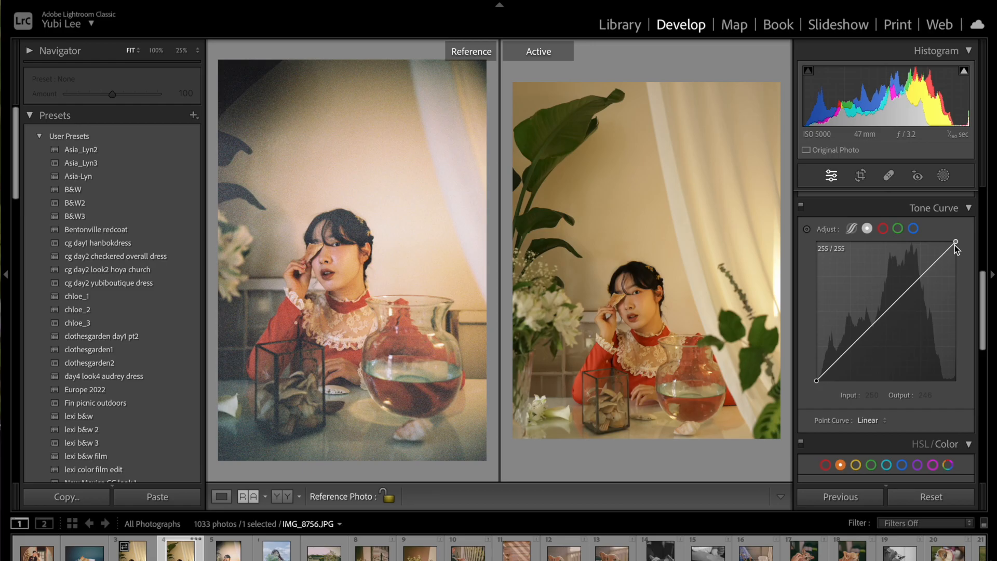
{"action": "left_click", "coordinate": [921, 275]}
{"action": "left_click_drag", "start_coordinate": [921, 277], "coordinate": [924, 267]}
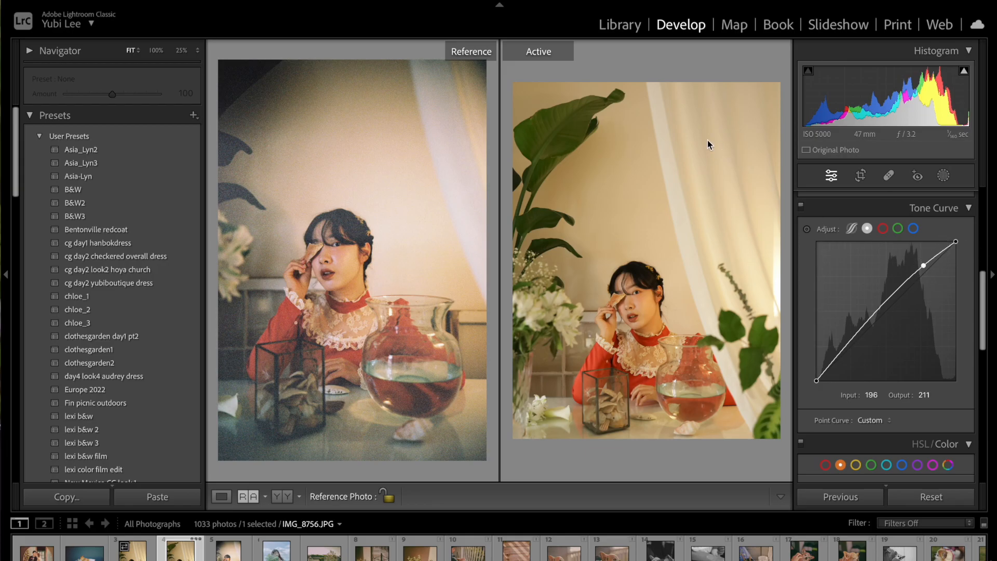
{"action": "mouse_move", "coordinate": [926, 266]}
{"action": "left_mouse_down"}
{"action": "mouse_move", "coordinate": [933, 275]}
{"action": "mouse_move", "coordinate": [924, 266]}
{"action": "left_mouse_up"}
{"action": "double_click", "coordinate": [924, 266]}
{"action": "left_click", "coordinate": [925, 269]}
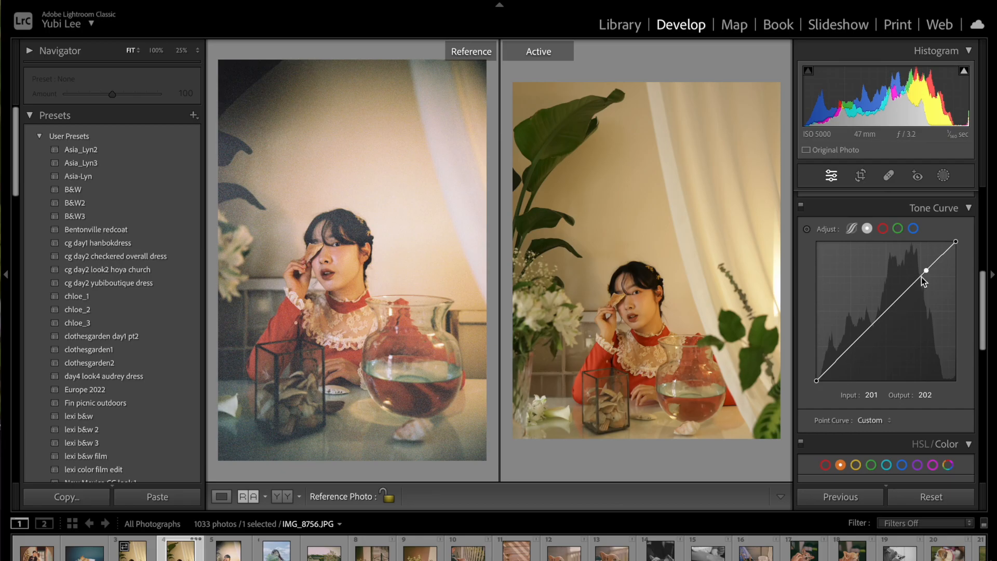
{"action": "left_click_drag", "start_coordinate": [926, 271], "coordinate": [921, 266]}
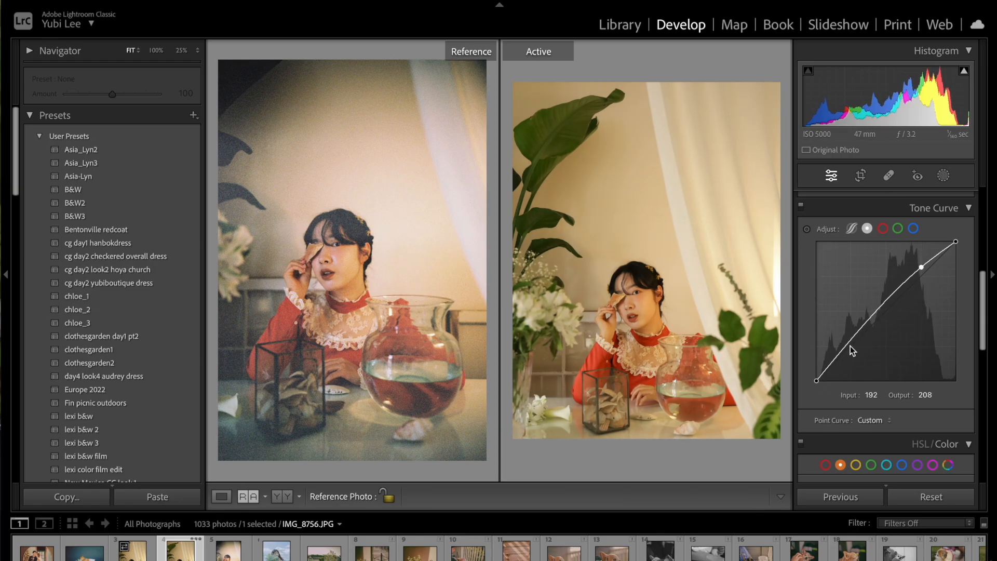
{"action": "left_click_drag", "start_coordinate": [849, 344], "coordinate": [852, 348]}
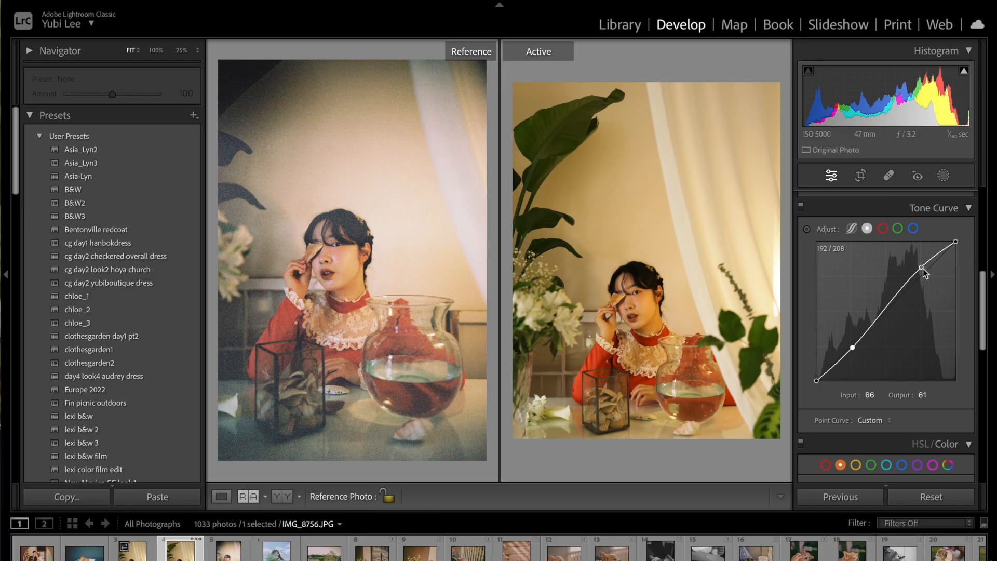
{"action": "left_click_drag", "start_coordinate": [923, 270], "coordinate": [924, 274]}
Fade the composite curve by lowering the white point output to about 212 and raising the black point output to about 45.
{"action": "right_click", "coordinate": [863, 352]}
{"action": "left_click", "coordinate": [903, 306]}
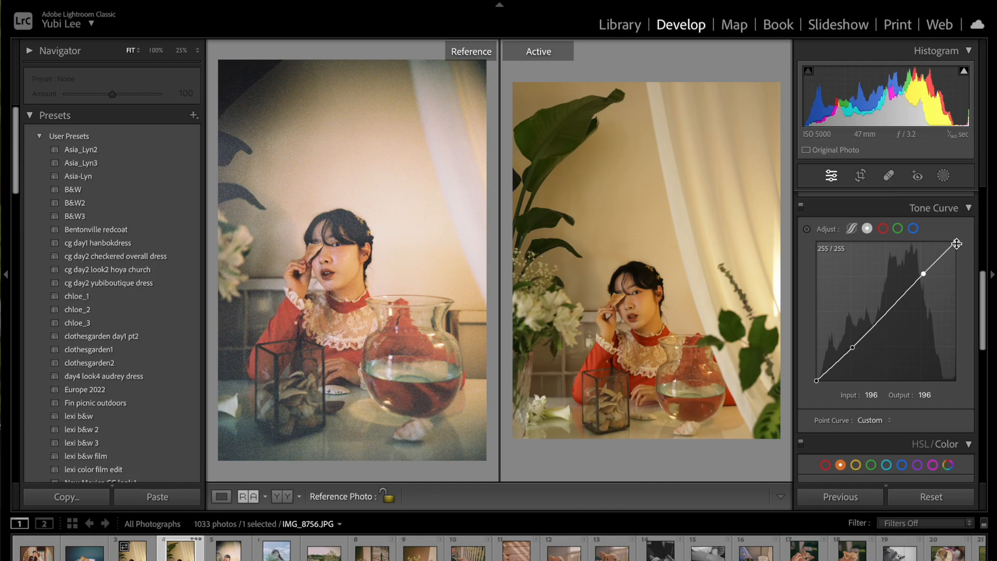
{"action": "left_click_drag", "start_coordinate": [958, 245], "coordinate": [970, 216]}
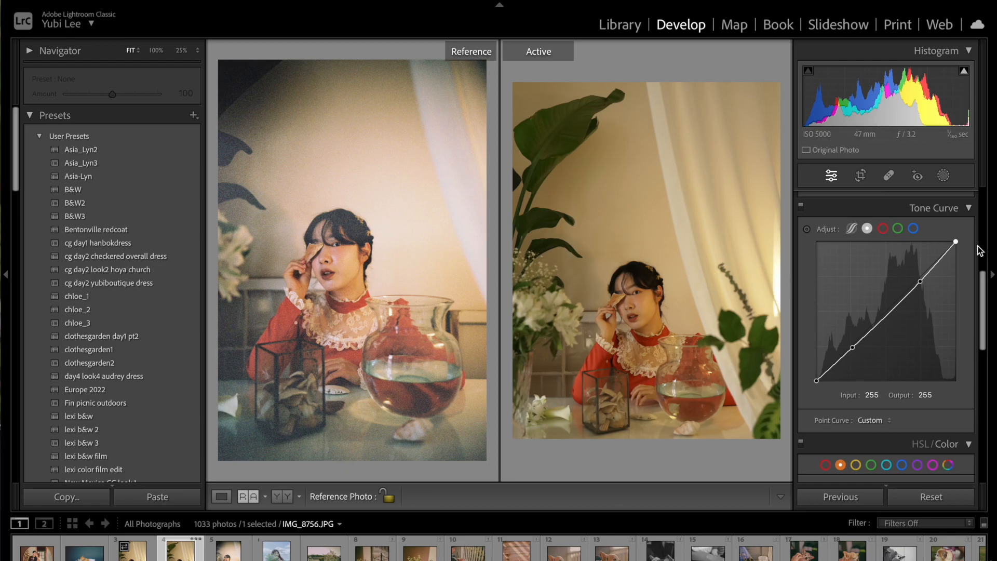
{"action": "left_click_drag", "start_coordinate": [954, 244], "coordinate": [983, 268]}
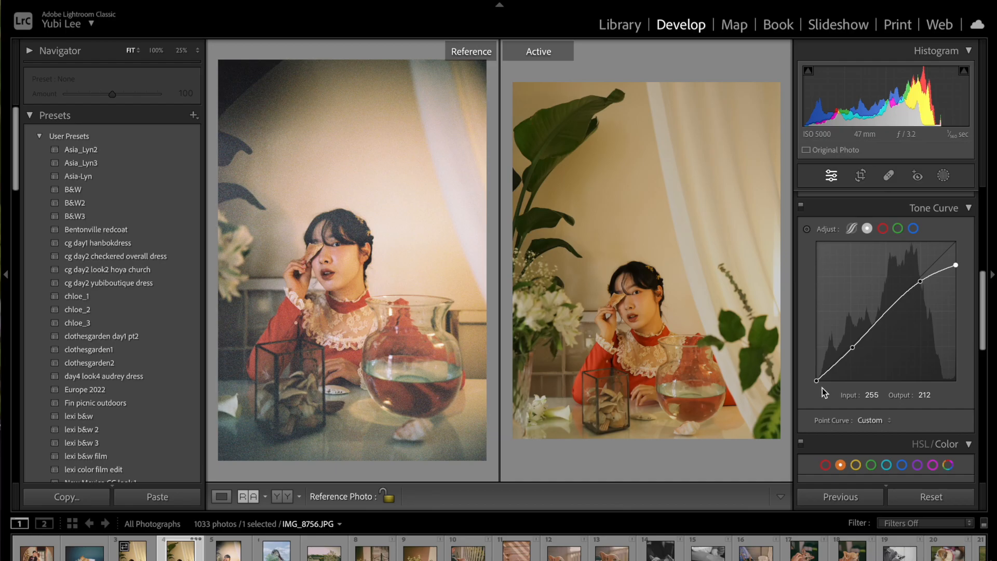
{"action": "left_click_drag", "start_coordinate": [816, 381], "coordinate": [813, 356]}
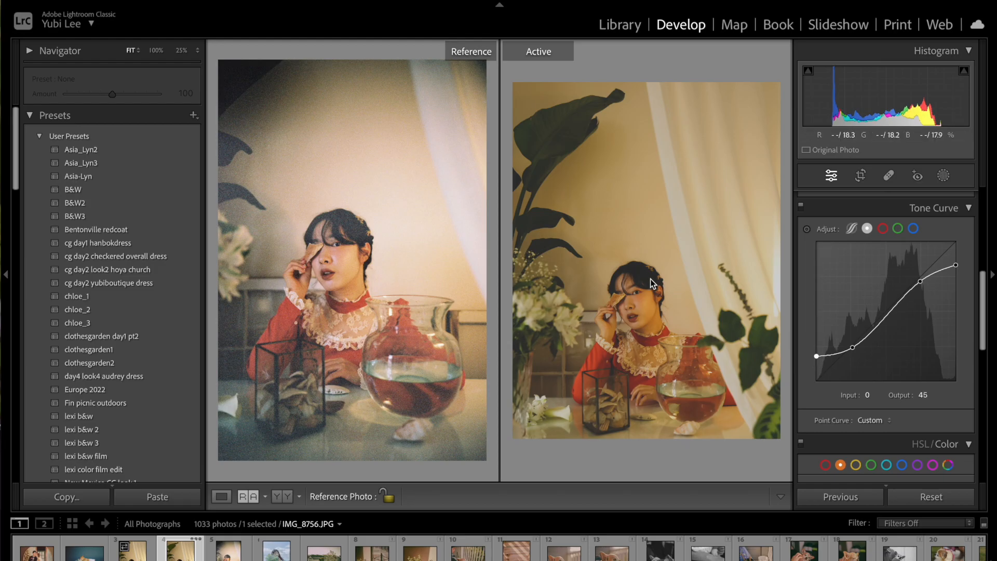
Set the black point output to about 52 and the white point output to about 204, and add a midtone point near 135/145.
{"action": "left_click_drag", "start_coordinate": [852, 349], "coordinate": [812, 353]}
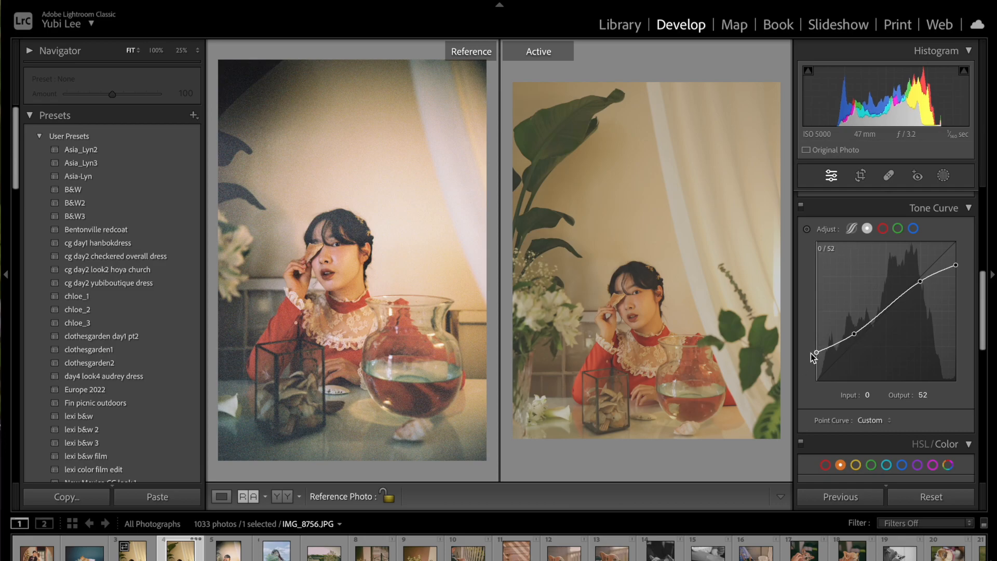
{"action": "left_click_drag", "start_coordinate": [919, 283], "coordinate": [957, 268]}
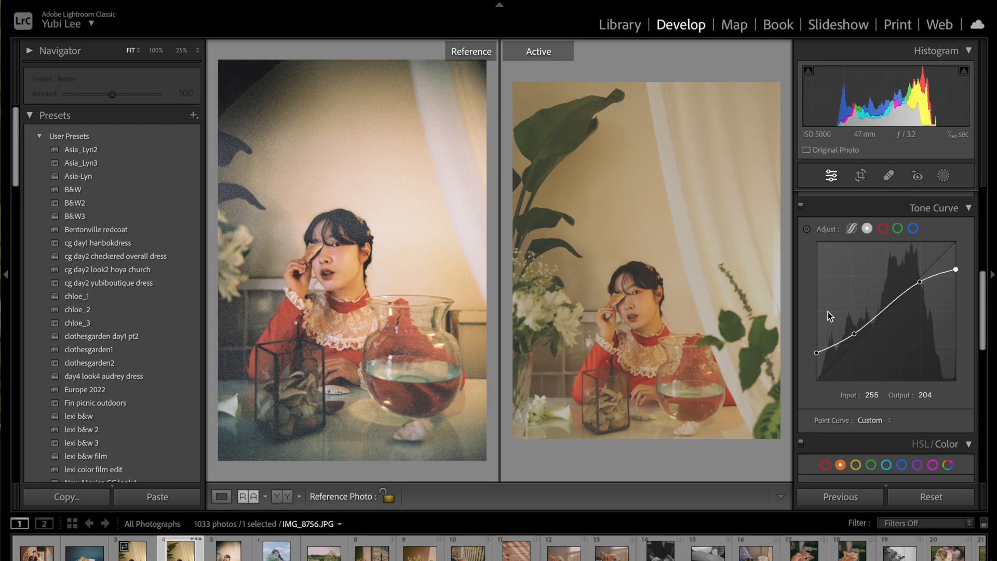
{"action": "mouse_move", "coordinate": [891, 308]}
{"action": "left_mouse_down"}
{"action": "mouse_move", "coordinate": [890, 318]}
{"action": "mouse_move", "coordinate": [891, 306]}
{"action": "left_mouse_up"}
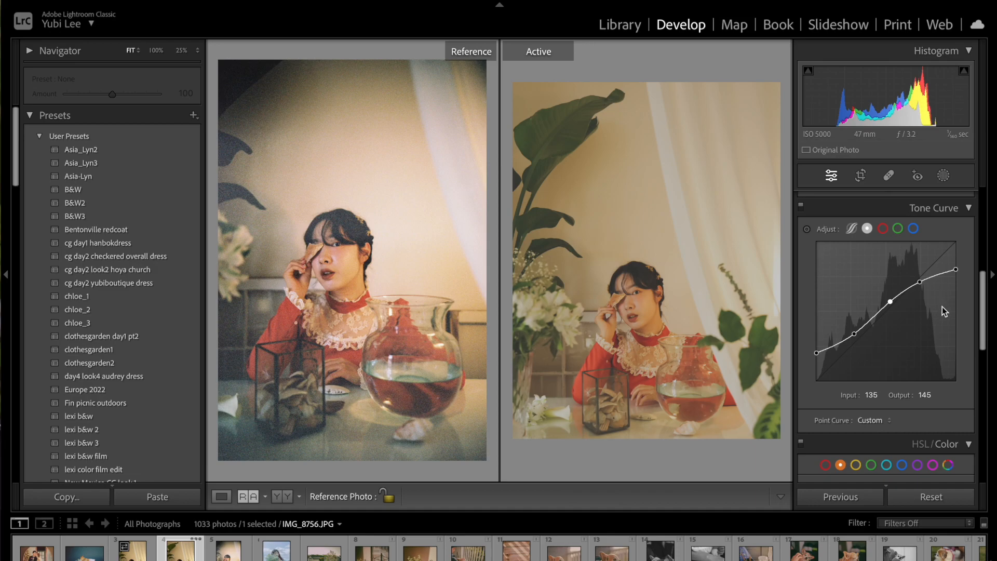
Switch between the red, green and blue channel curves to inspect each one.
{"action": "left_click", "coordinate": [882, 228]}
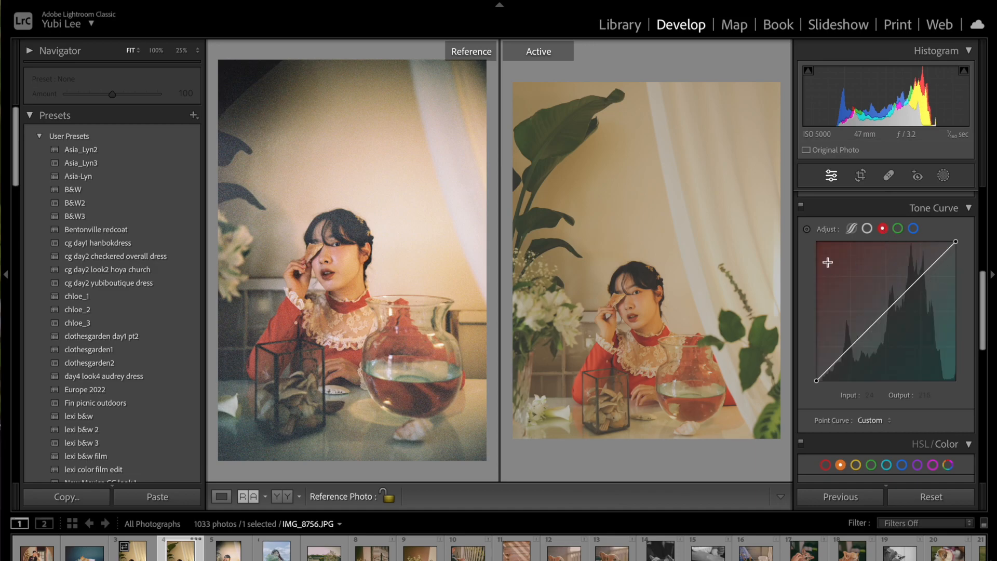
{"action": "left_click", "coordinate": [898, 230]}
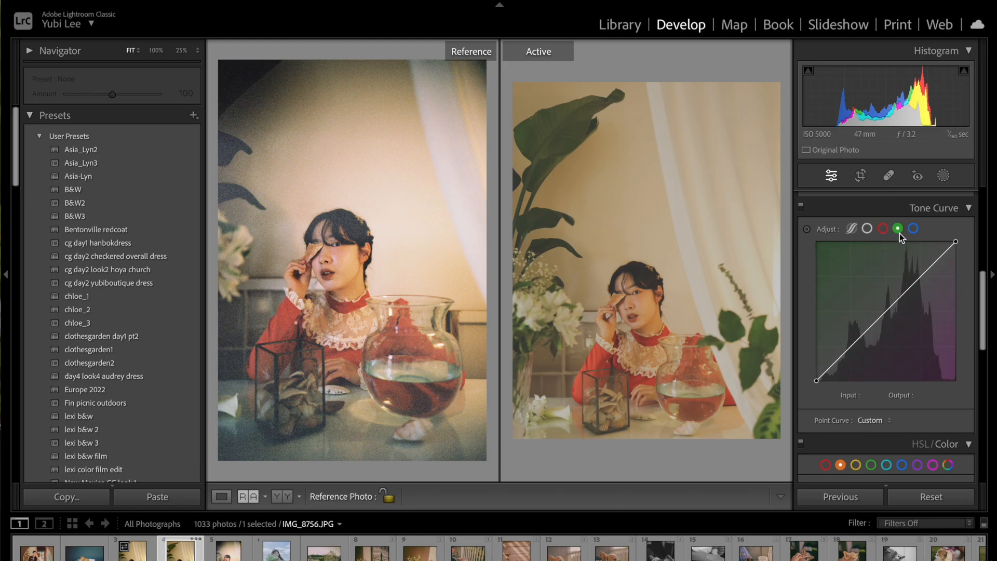
{"action": "left_click", "coordinate": [915, 230]}
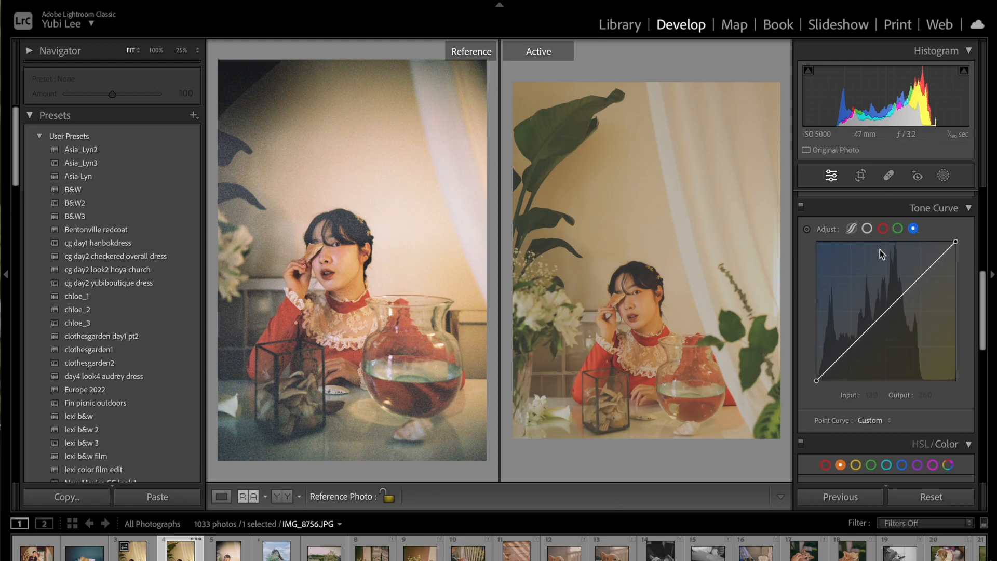
{"action": "left_click", "coordinate": [883, 229]}
{"action": "left_click", "coordinate": [897, 229]}
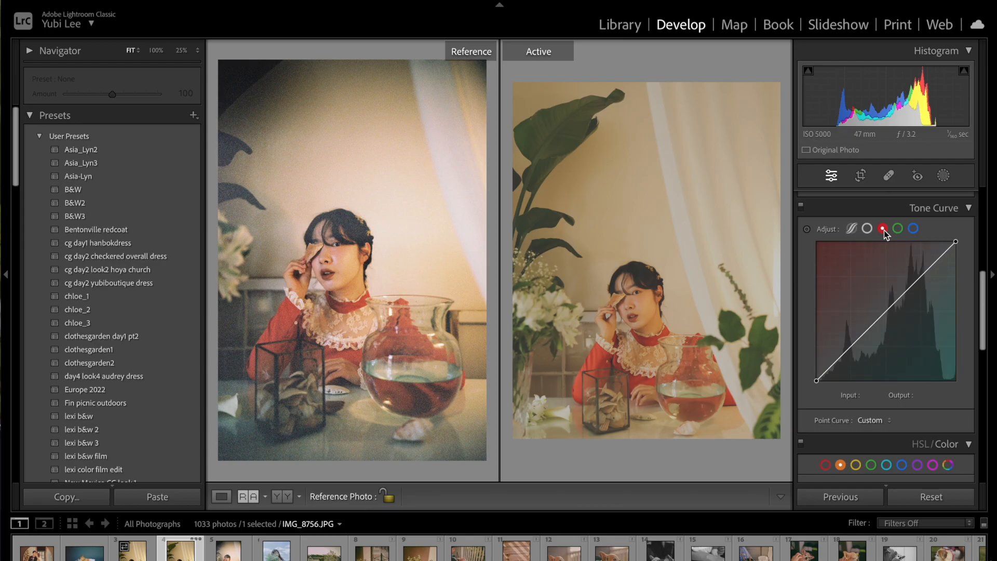
{"action": "left_click", "coordinate": [882, 228]}
{"action": "left_click", "coordinate": [898, 230]}
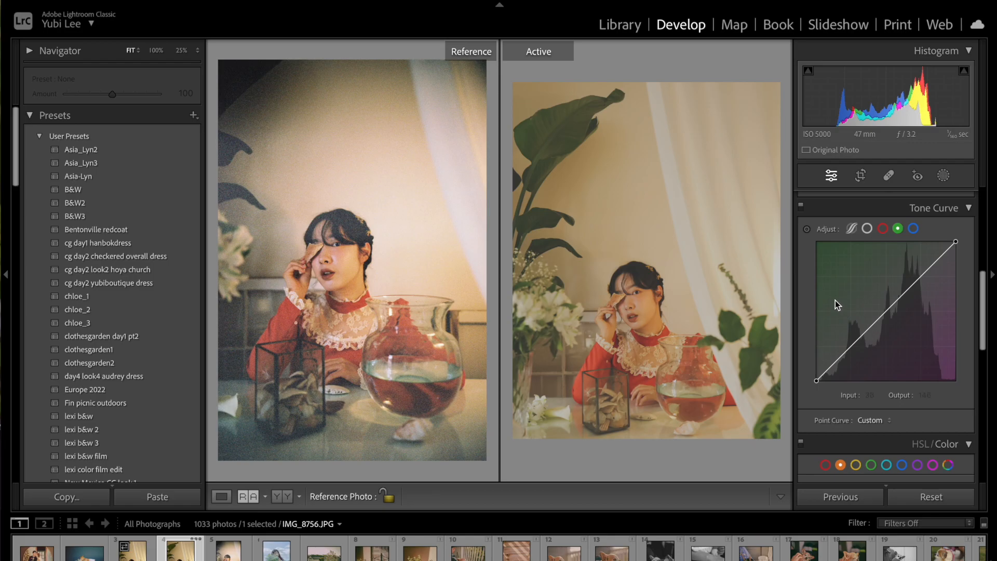
{"action": "left_click", "coordinate": [912, 229]}
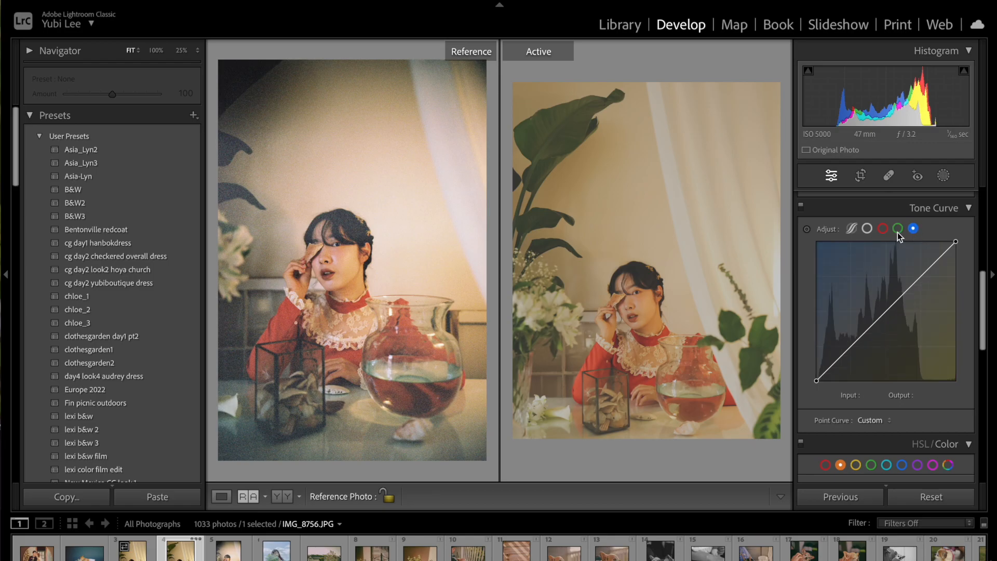
{"action": "left_click", "coordinate": [897, 230]}
{"action": "left_click", "coordinate": [883, 229]}
{"action": "left_click", "coordinate": [897, 230]}
{"action": "left_click", "coordinate": [912, 230]}
{"action": "left_click", "coordinate": [882, 229]}
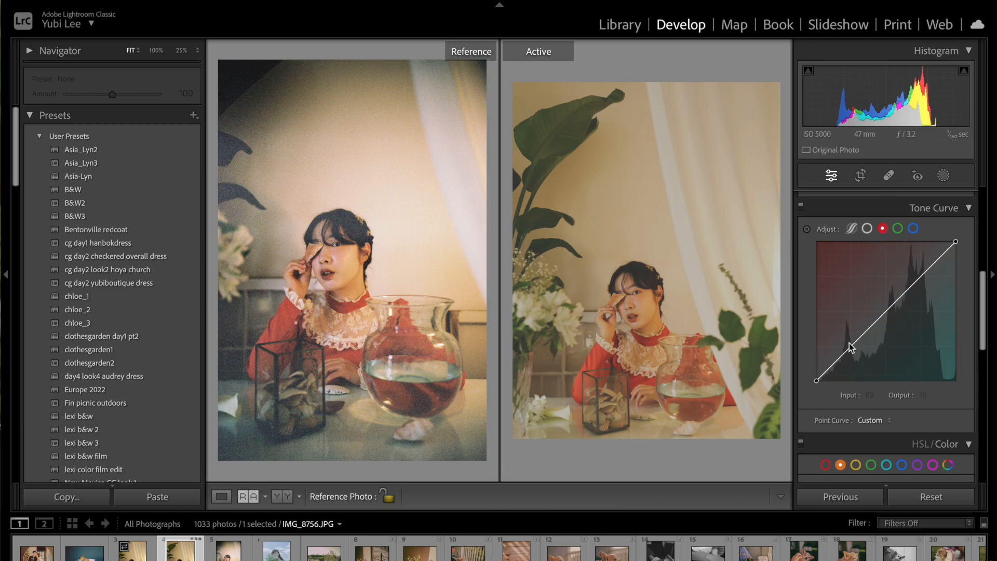
Shape the red channel curve with highlight points near 195/194 and 227/226 and a shadow point near 33/38.
{"action": "left_click", "coordinate": [923, 273]}
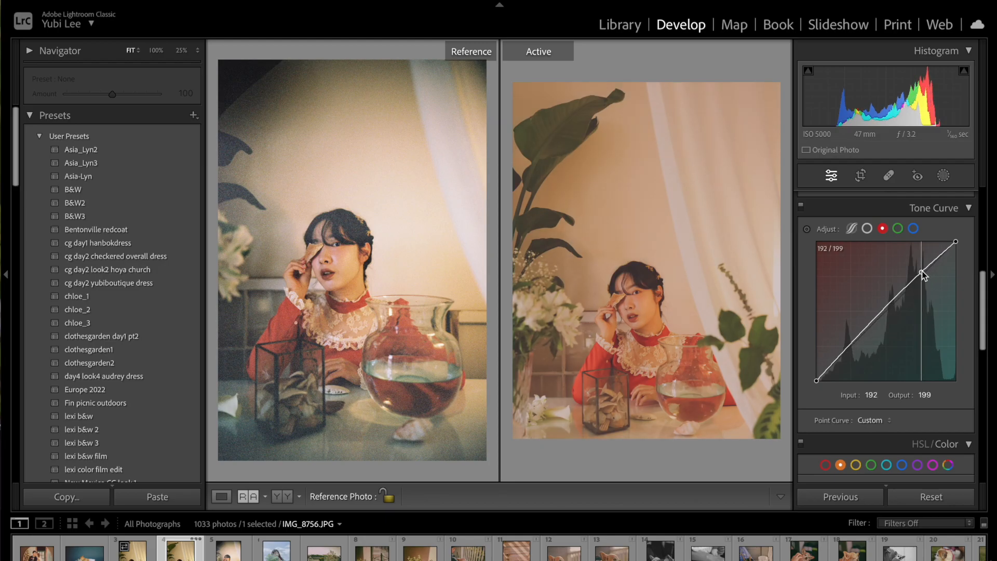
{"action": "left_click_drag", "start_coordinate": [923, 274], "coordinate": [923, 276]}
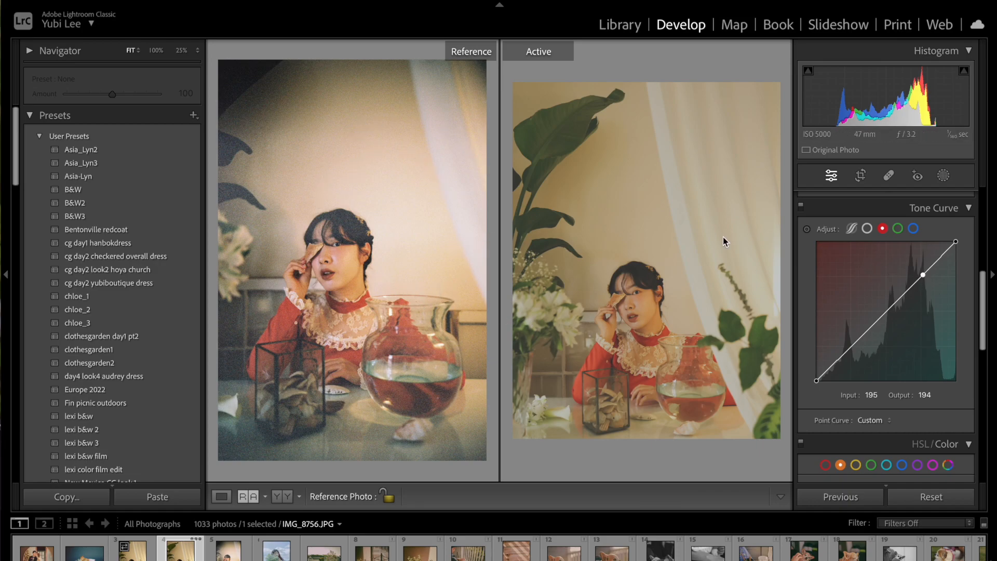
{"action": "left_click_drag", "start_coordinate": [924, 275], "coordinate": [924, 274]}
{"action": "left_click_drag", "start_coordinate": [958, 246], "coordinate": [979, 244]}
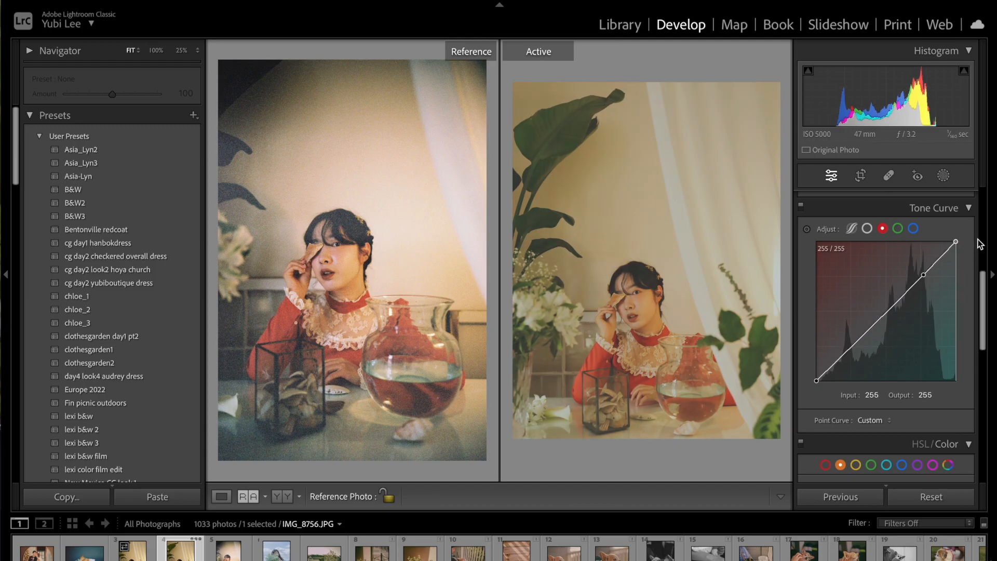
{"action": "left_click", "coordinate": [941, 257]}
{"action": "mouse_move", "coordinate": [942, 257]}
{"action": "left_mouse_down"}
{"action": "mouse_move", "coordinate": [922, 278]}
{"action": "mouse_move", "coordinate": [941, 258]}
{"action": "left_mouse_up"}
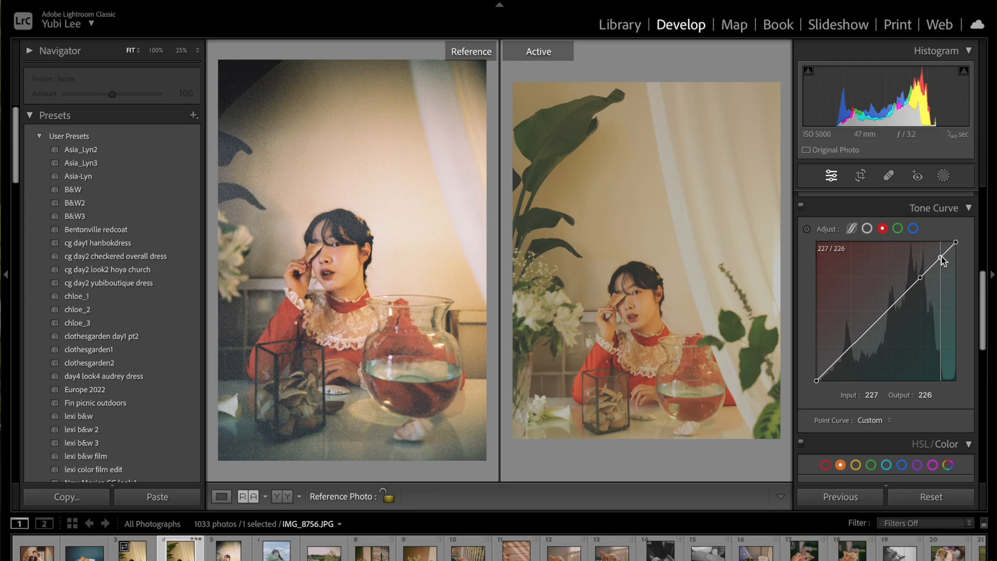
{"action": "left_click", "coordinate": [853, 344]}
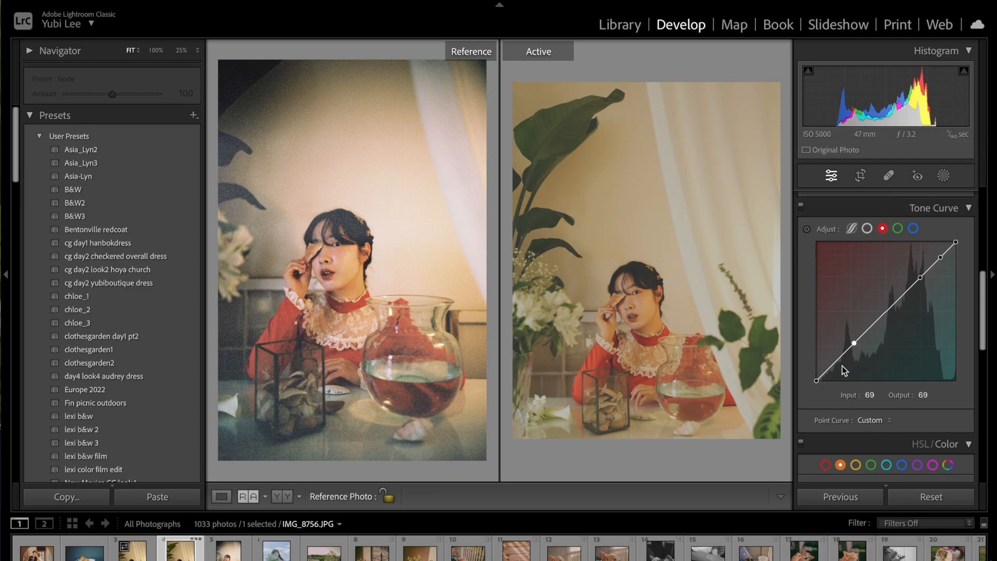
{"action": "left_click_drag", "start_coordinate": [834, 363], "coordinate": [834, 361]}
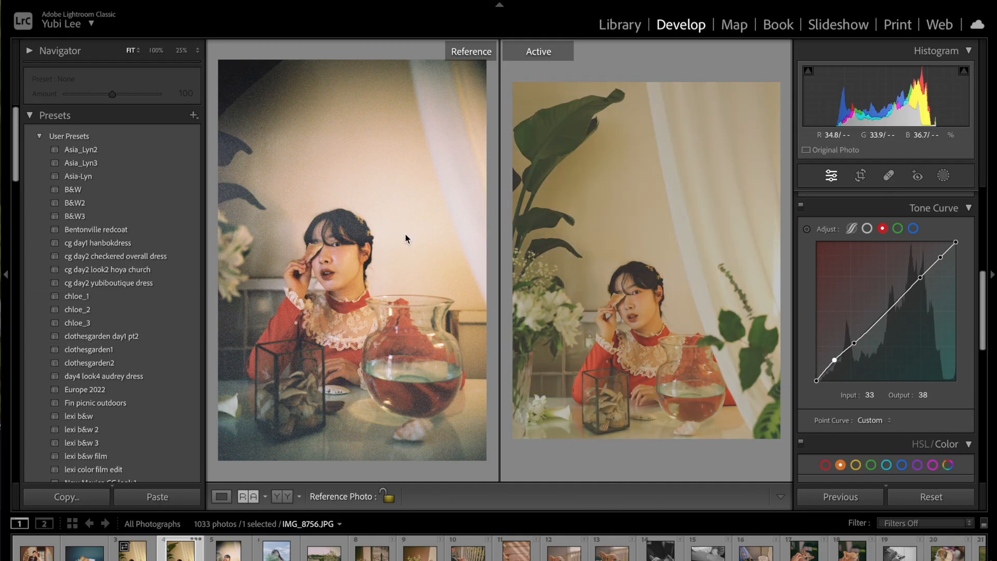
In the blue channel curve, add shadow points pulling the darkest one to about 36/28, plus a highlight point.
{"action": "left_click", "coordinate": [913, 228]}
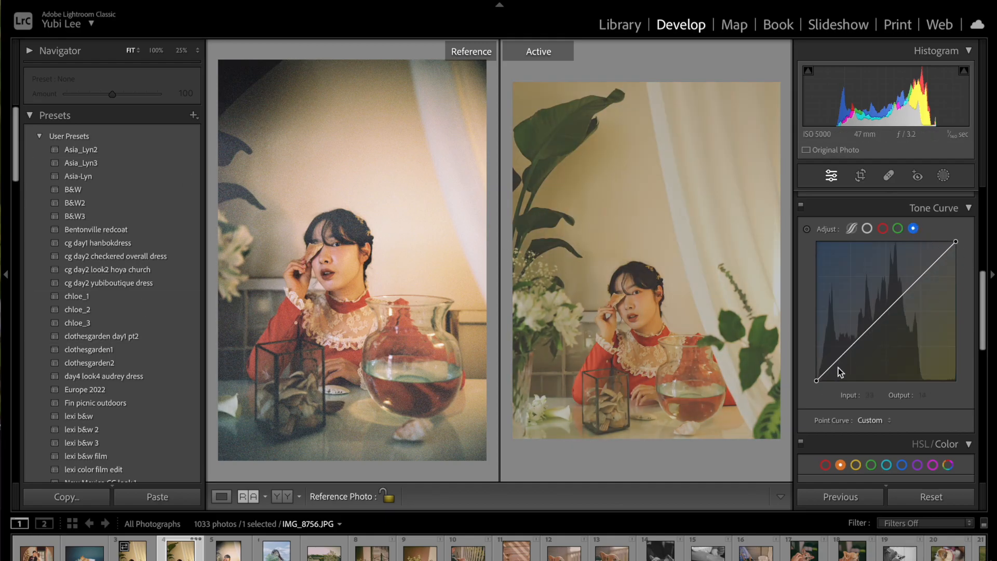
{"action": "left_click", "coordinate": [851, 349]}
{"action": "left_click_drag", "start_coordinate": [854, 348], "coordinate": [852, 349]}
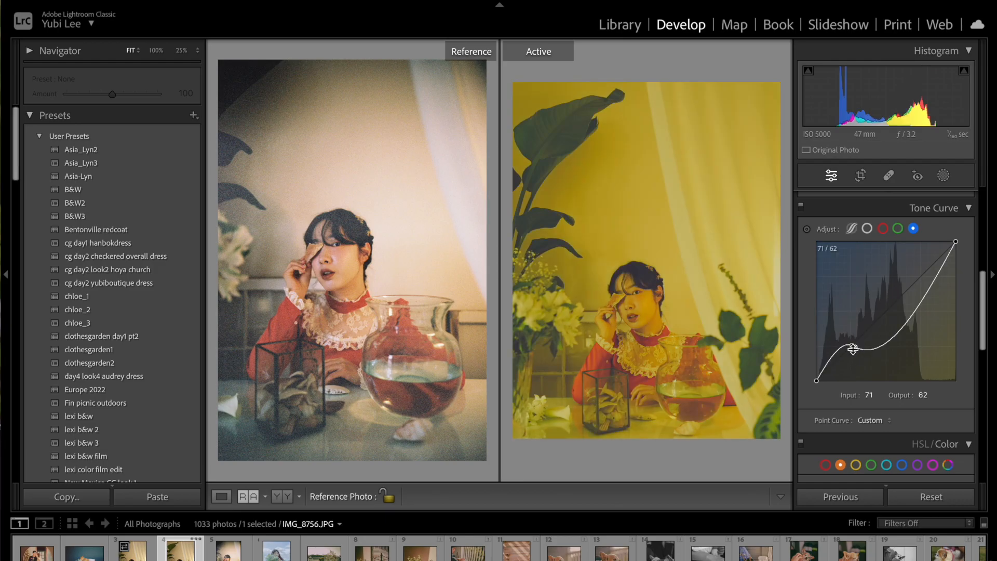
{"action": "key", "text": "ctrl+z"}
{"action": "left_click_drag", "start_coordinate": [835, 362], "coordinate": [835, 367]}
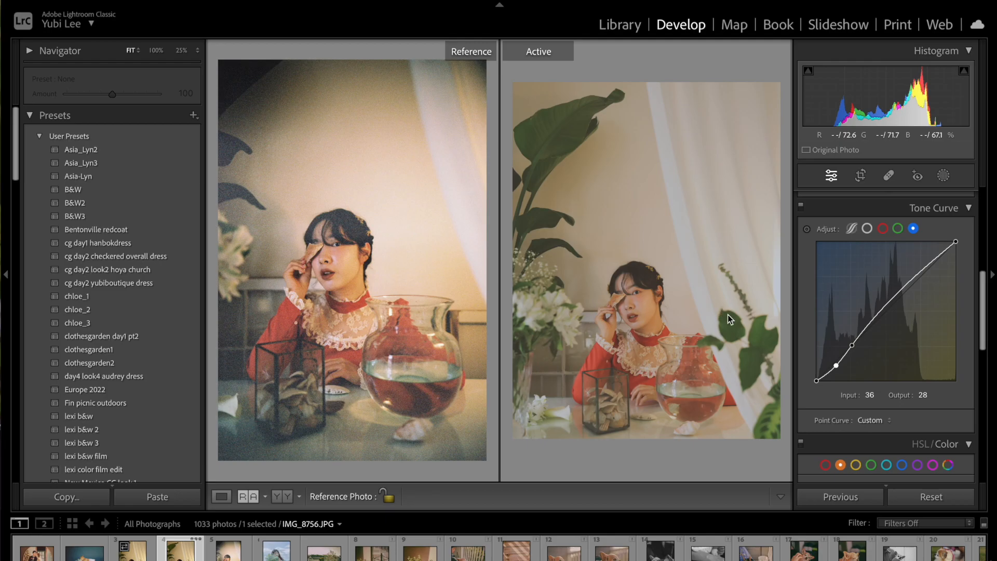
{"action": "left_click", "coordinate": [924, 267]}
{"action": "left_click_drag", "start_coordinate": [958, 245], "coordinate": [992, 240]}
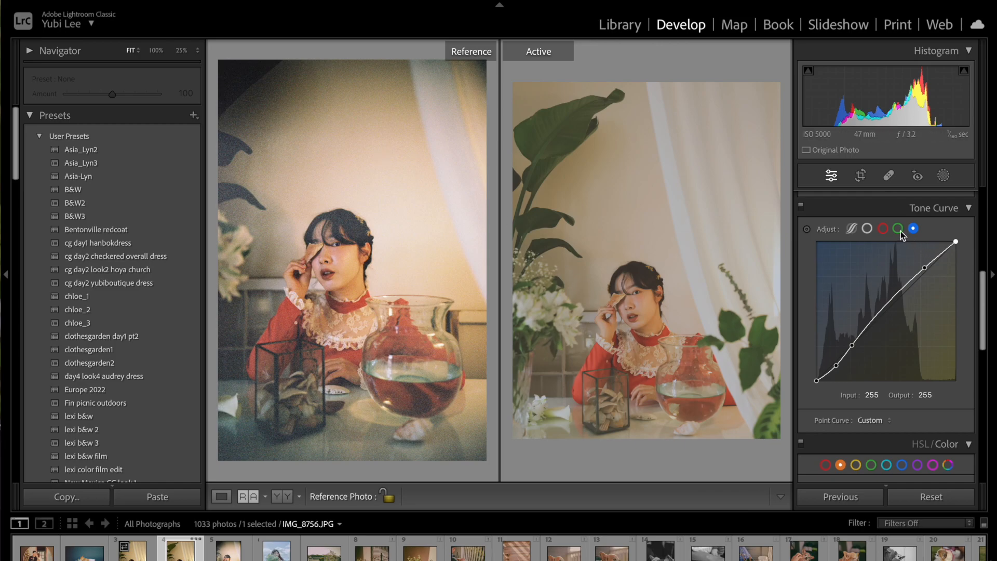
Review the composite, red, green and blue channel curves and return to the Basic panel.
{"action": "left_click", "coordinate": [882, 229]}
{"action": "left_click", "coordinate": [866, 229]}
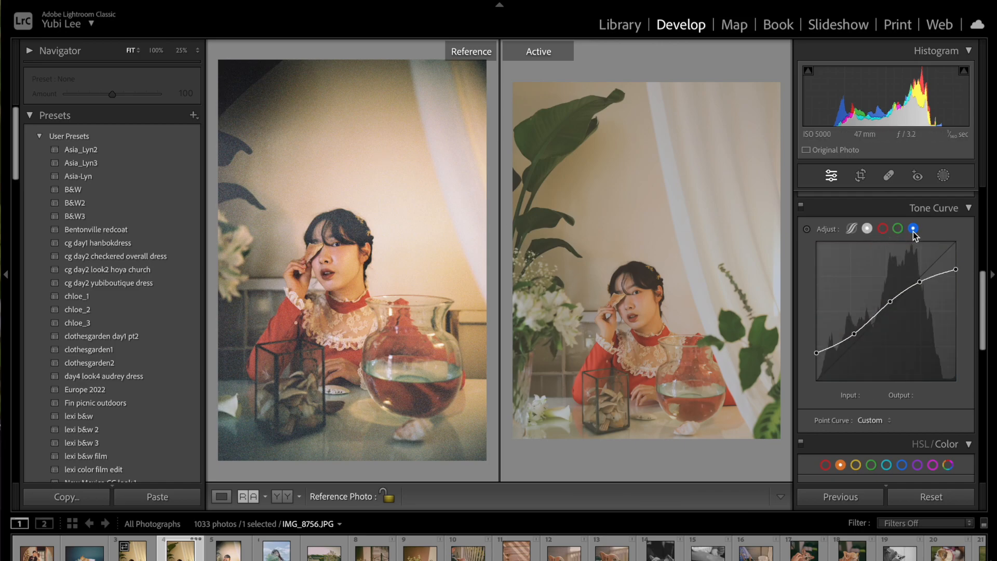
{"action": "left_click", "coordinate": [912, 231]}
{"action": "left_click", "coordinate": [882, 229]}
{"action": "left_click", "coordinate": [897, 229]}
{"action": "left_click", "coordinate": [913, 229]}
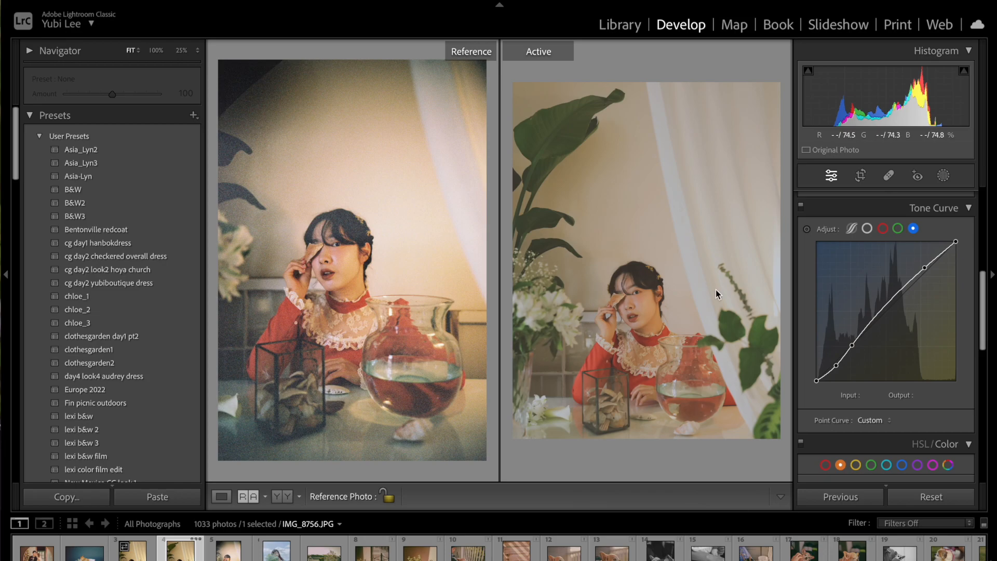
{"action": "scroll", "coordinate": [986, 335], "scroll_direction": "up", "scroll_amount": 1}
{"action": "left_click_drag", "start_coordinate": [988, 331], "coordinate": [996, 251]}
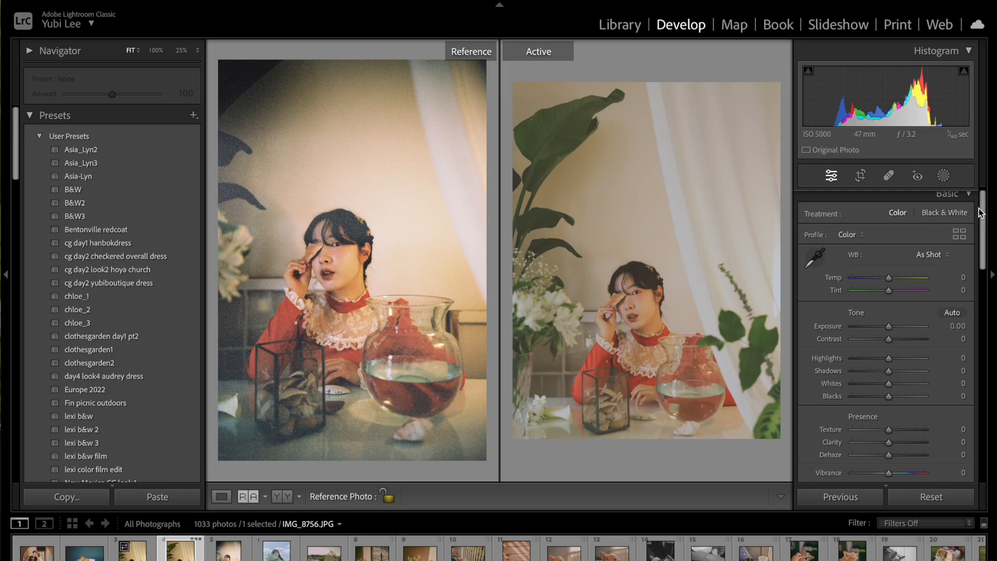
In the Basic panel, set Tint to +6, Exposure to +0.05, Highlights to +1 and Shadows to +3.
{"action": "left_click_drag", "start_coordinate": [980, 212], "coordinate": [951, 198]}
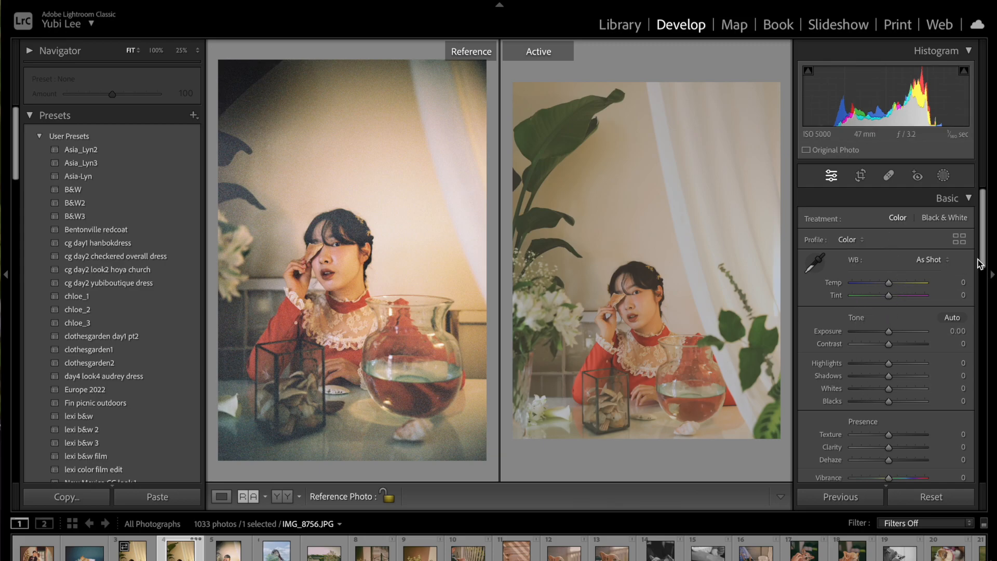
{"action": "left_click_drag", "start_coordinate": [981, 259], "coordinate": [981, 261]}
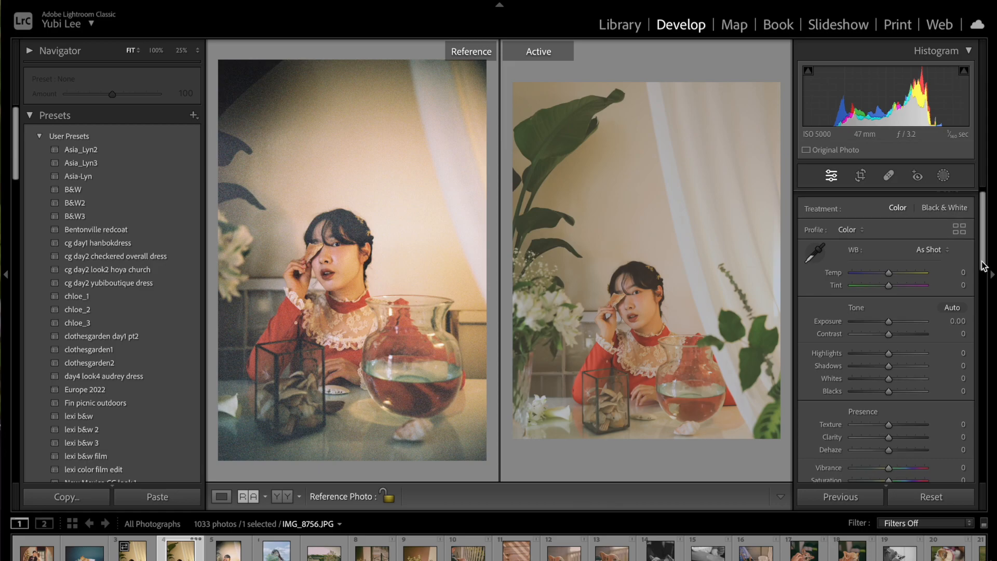
{"action": "left_click_drag", "start_coordinate": [888, 273], "coordinate": [894, 289]}
{"action": "double_click", "coordinate": [889, 275]}
{"action": "left_click_drag", "start_coordinate": [890, 326], "coordinate": [888, 372]}
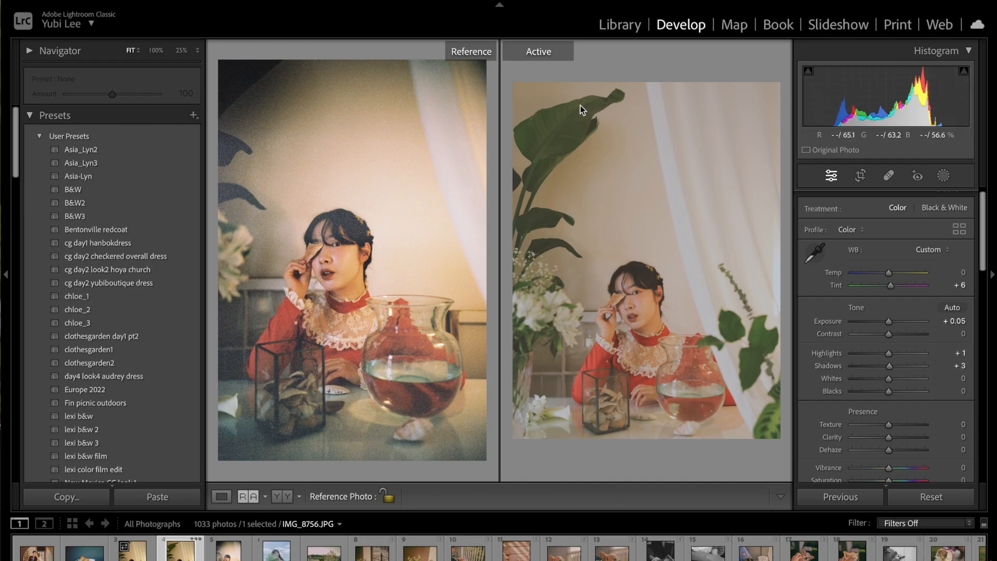
Reset Whites to 0, then set Highlights to +4 and Blacks to -1.
{"action": "left_click_drag", "start_coordinate": [887, 385], "coordinate": [926, 382]}
{"action": "double_click", "coordinate": [856, 382]}
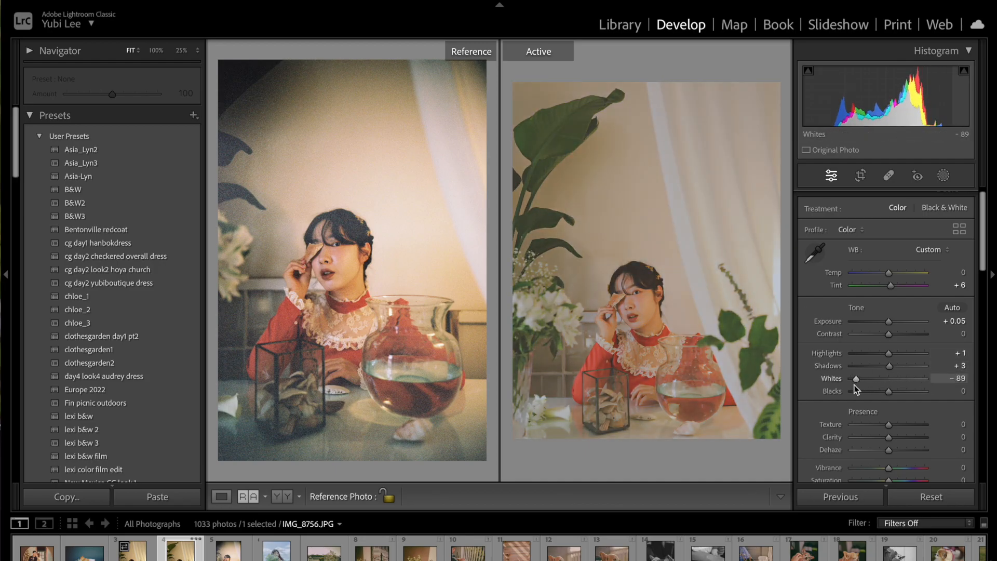
{"action": "mouse_move", "coordinate": [889, 353]}
{"action": "left_mouse_down"}
{"action": "mouse_move", "coordinate": [917, 354]}
{"action": "mouse_move", "coordinate": [889, 354]}
{"action": "left_mouse_up"}
{"action": "mouse_move", "coordinate": [889, 394]}
{"action": "left_mouse_down"}
{"action": "mouse_move", "coordinate": [874, 397]}
{"action": "mouse_move", "coordinate": [917, 397]}
{"action": "mouse_move", "coordinate": [858, 397]}
{"action": "mouse_move", "coordinate": [887, 403]}
{"action": "left_mouse_up"}
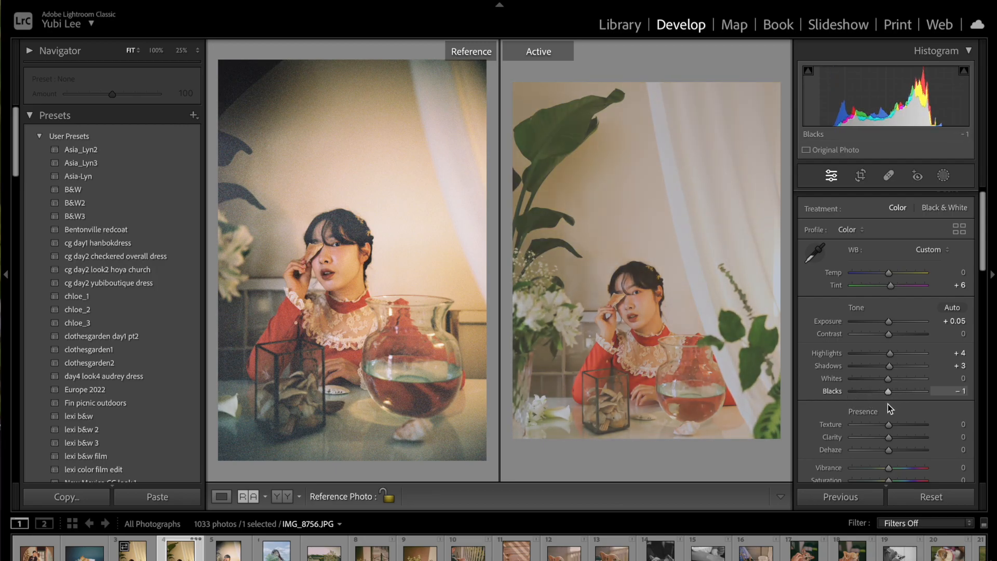
Set Clarity to +2, Vibrance to -12 and Saturation to +1 in the Presence section.
{"action": "scroll", "coordinate": [898, 405], "scroll_direction": "down", "scroll_amount": 2}
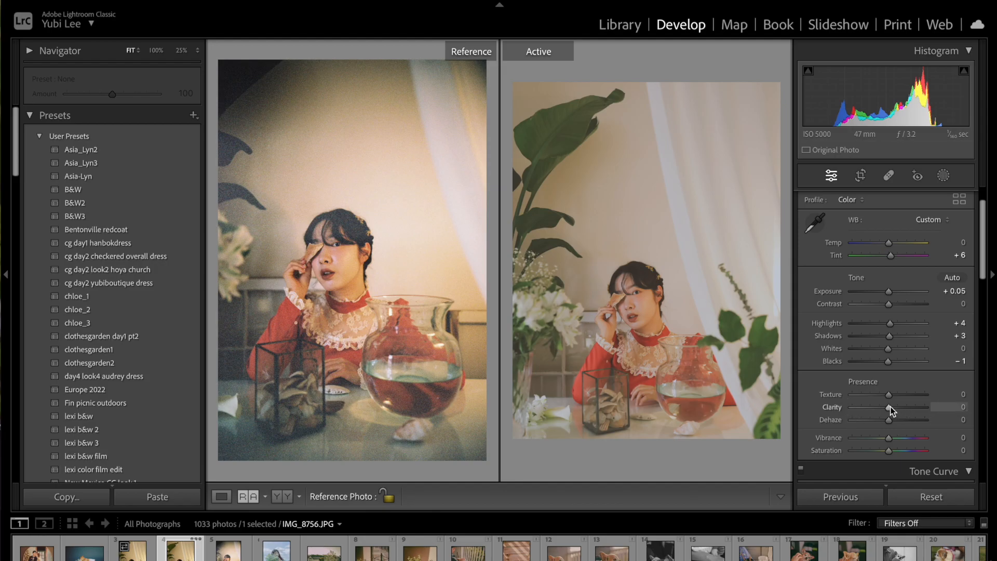
{"action": "mouse_move", "coordinate": [889, 406]}
{"action": "left_mouse_down"}
{"action": "mouse_move", "coordinate": [901, 409]}
{"action": "mouse_move", "coordinate": [888, 412]}
{"action": "left_mouse_up"}
{"action": "mouse_move", "coordinate": [890, 451]}
{"action": "left_mouse_down"}
{"action": "mouse_move", "coordinate": [908, 454]}
{"action": "mouse_move", "coordinate": [890, 456]}
{"action": "left_mouse_up"}
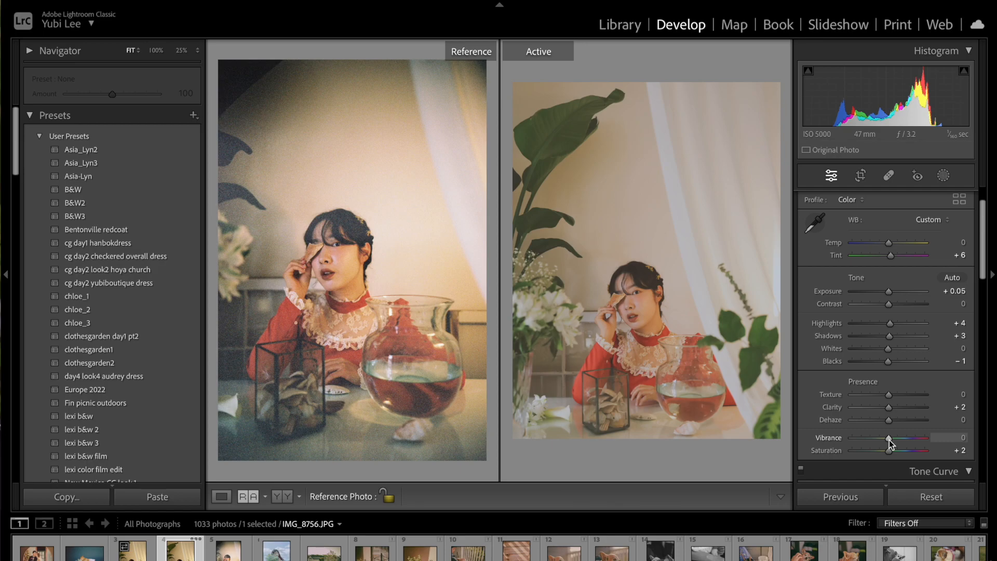
{"action": "mouse_move", "coordinate": [888, 440]}
{"action": "left_mouse_down"}
{"action": "mouse_move", "coordinate": [914, 450]}
{"action": "mouse_move", "coordinate": [889, 452]}
{"action": "mouse_move", "coordinate": [888, 440]}
{"action": "left_mouse_up"}
{"action": "left_click_drag", "start_coordinate": [887, 439], "coordinate": [883, 439]}
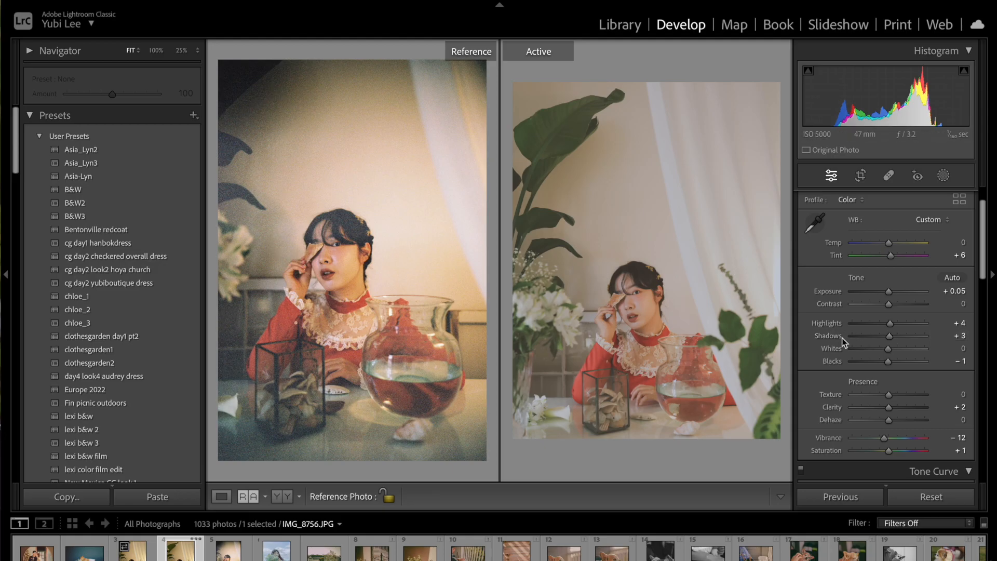
Lower Shadows to -8, raise Highlights to +12 and set white balance Temp to +4.
{"action": "left_click_drag", "start_coordinate": [890, 336], "coordinate": [886, 340]}
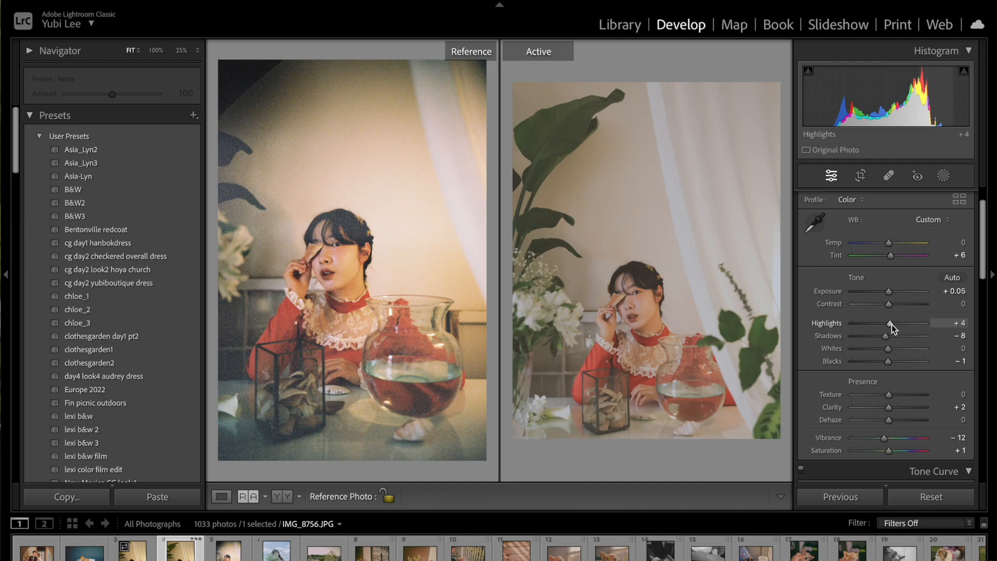
{"action": "mouse_move", "coordinate": [891, 324]}
{"action": "left_mouse_down"}
{"action": "mouse_move", "coordinate": [845, 332]}
{"action": "mouse_move", "coordinate": [888, 333]}
{"action": "left_mouse_up"}
{"action": "left_click_drag", "start_coordinate": [888, 325], "coordinate": [892, 326]}
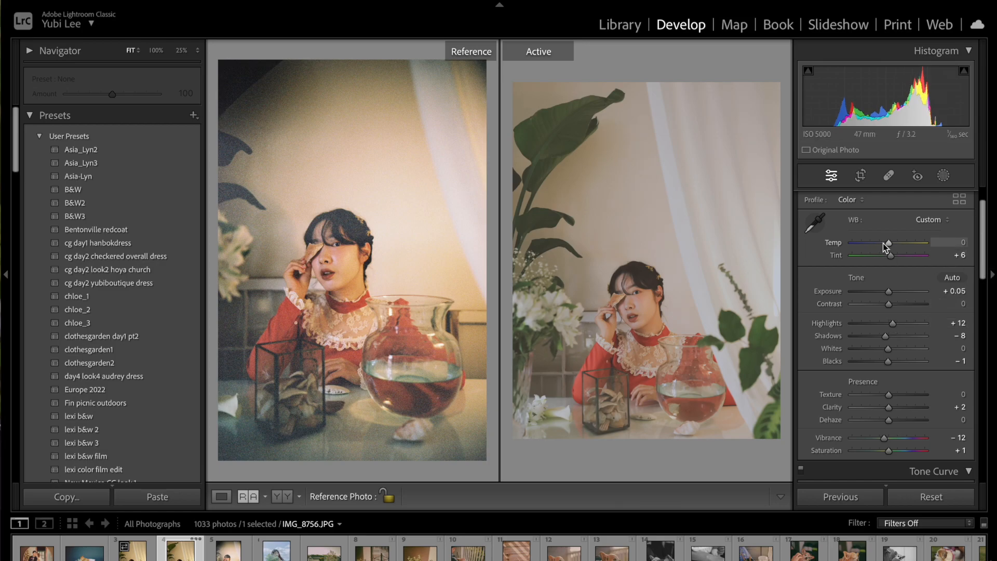
{"action": "left_click_drag", "start_coordinate": [888, 242], "coordinate": [890, 245]}
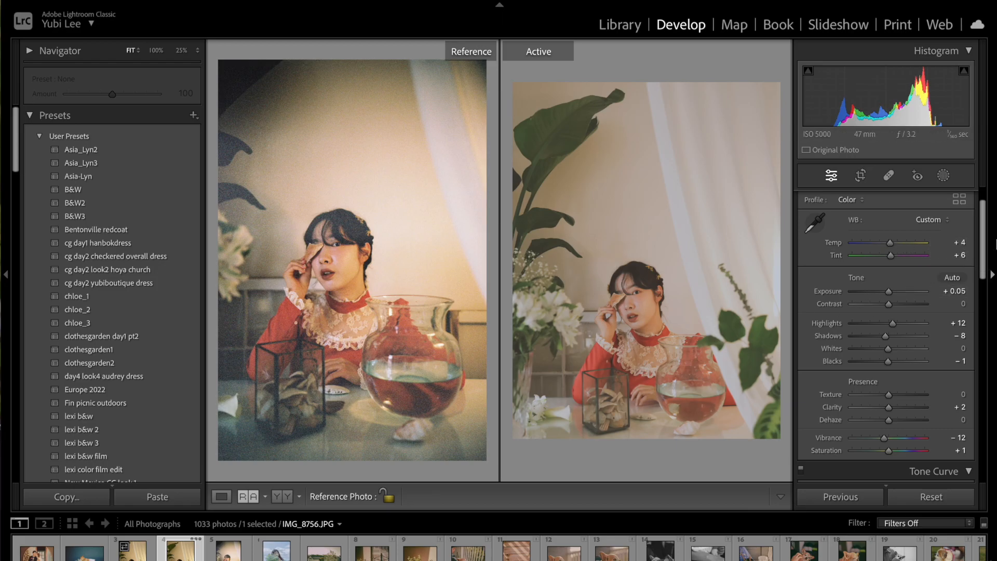
Open the HSL/Color panel in Color mode and set Green to hue -25, saturation +3, luminance +100.
{"action": "left_click_drag", "start_coordinate": [982, 238], "coordinate": [981, 354]}
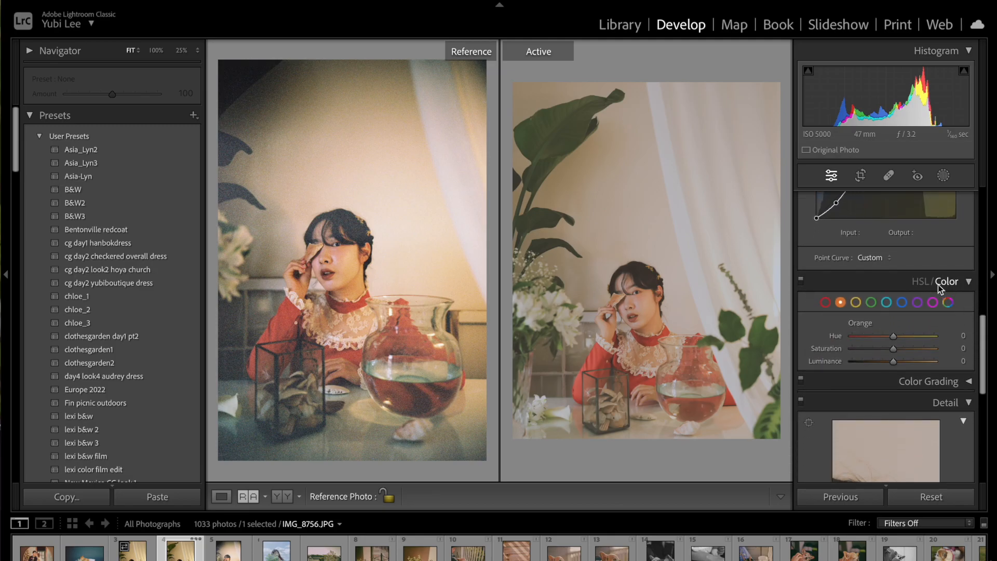
{"action": "left_click", "coordinate": [919, 282]}
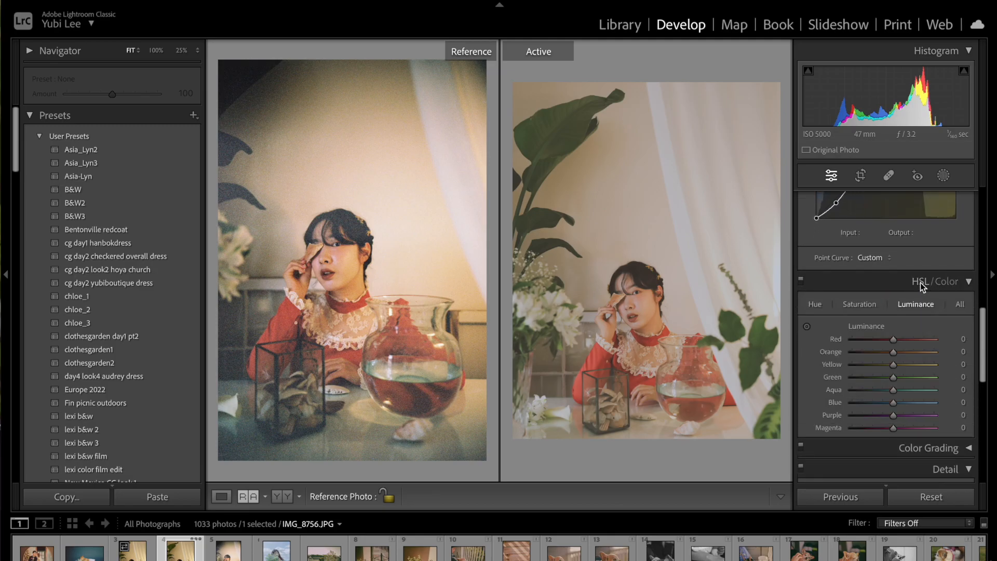
{"action": "left_click", "coordinate": [952, 284]}
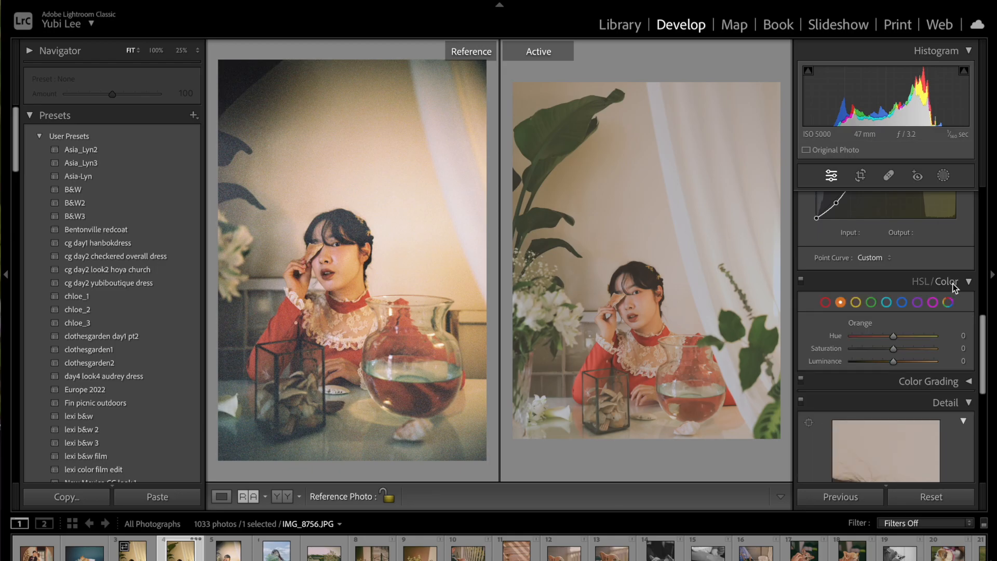
{"action": "left_click", "coordinate": [857, 303]}
{"action": "left_click", "coordinate": [885, 304]}
{"action": "left_click", "coordinate": [869, 303]}
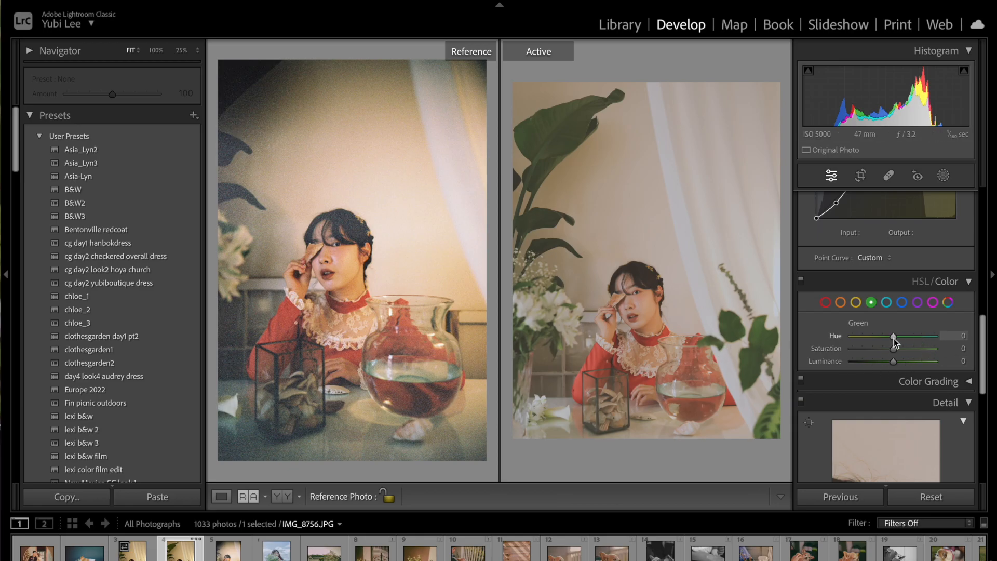
{"action": "mouse_move", "coordinate": [892, 336]}
{"action": "left_mouse_down"}
{"action": "mouse_move", "coordinate": [934, 338]}
{"action": "mouse_move", "coordinate": [849, 339]}
{"action": "mouse_move", "coordinate": [926, 335]}
{"action": "mouse_move", "coordinate": [891, 340]}
{"action": "mouse_move", "coordinate": [936, 352]}
{"action": "mouse_move", "coordinate": [873, 347]}
{"action": "mouse_move", "coordinate": [939, 352]}
{"action": "mouse_move", "coordinate": [824, 347]}
{"action": "mouse_move", "coordinate": [896, 353]}
{"action": "mouse_move", "coordinate": [842, 365]}
{"action": "mouse_move", "coordinate": [936, 357]}
{"action": "mouse_move", "coordinate": [911, 337]}
{"action": "mouse_move", "coordinate": [887, 340]}
{"action": "left_mouse_up"}
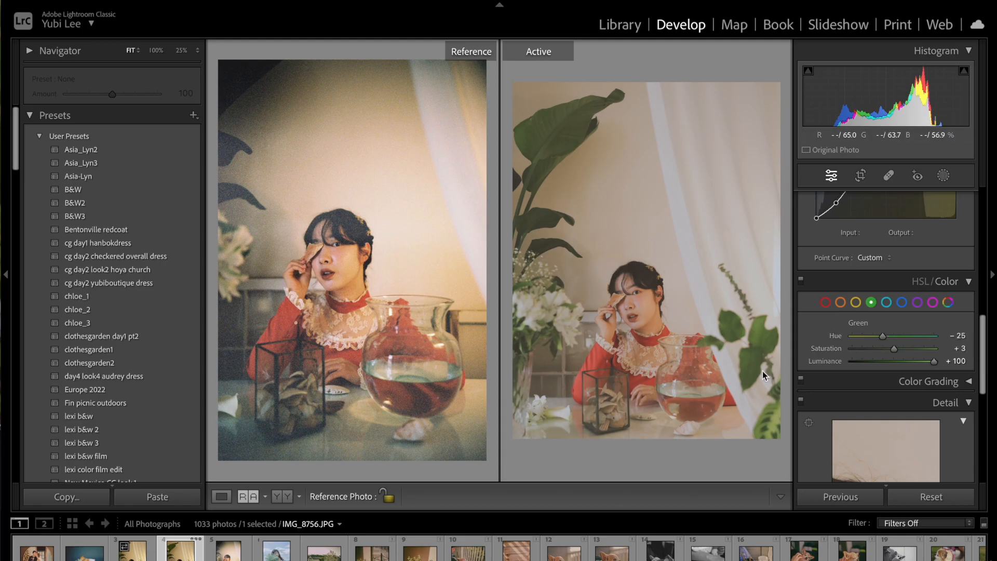
Set Red hue to +14 and saturation to +27, then raise Orange luminance to +7.
{"action": "left_click", "coordinate": [825, 302]}
{"action": "mouse_move", "coordinate": [902, 341]}
{"action": "left_mouse_down"}
{"action": "mouse_move", "coordinate": [876, 338]}
{"action": "mouse_move", "coordinate": [899, 339]}
{"action": "mouse_move", "coordinate": [904, 350]}
{"action": "left_mouse_up"}
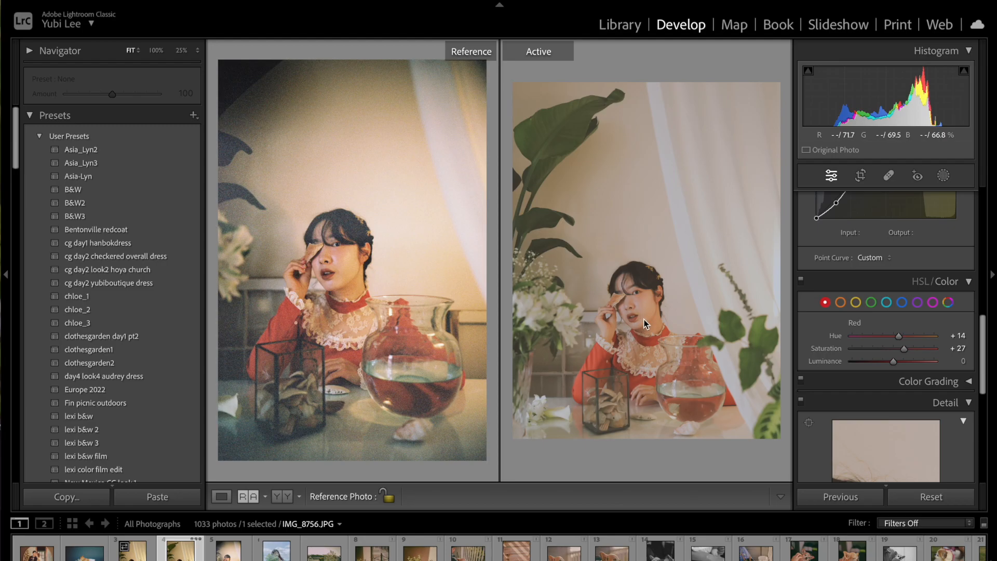
{"action": "left_click", "coordinate": [841, 303]}
{"action": "left_click", "coordinate": [856, 303]}
{"action": "left_click", "coordinate": [842, 303]}
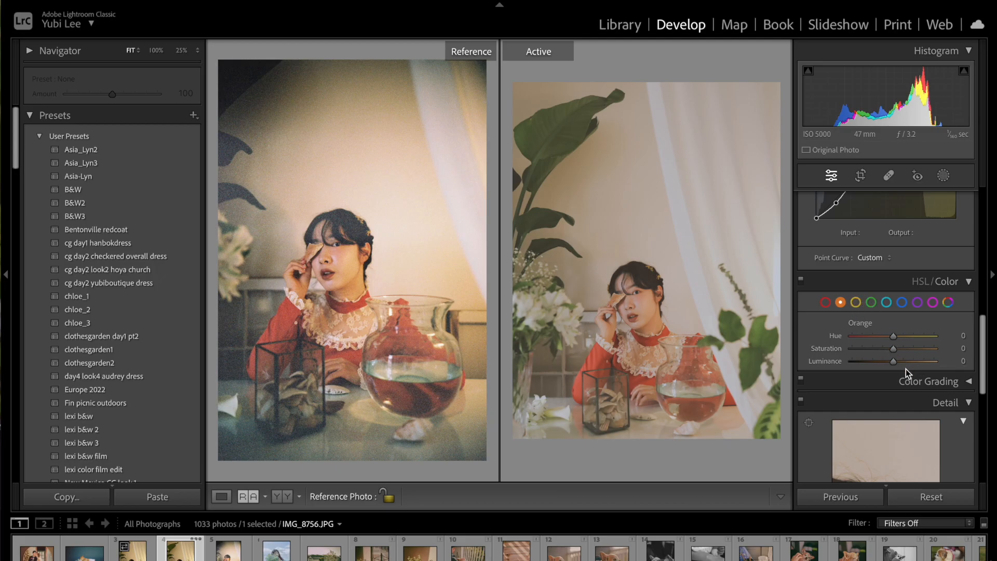
{"action": "left_click_drag", "start_coordinate": [893, 362], "coordinate": [912, 366]}
{"action": "left_click_drag", "start_coordinate": [906, 365], "coordinate": [899, 363]}
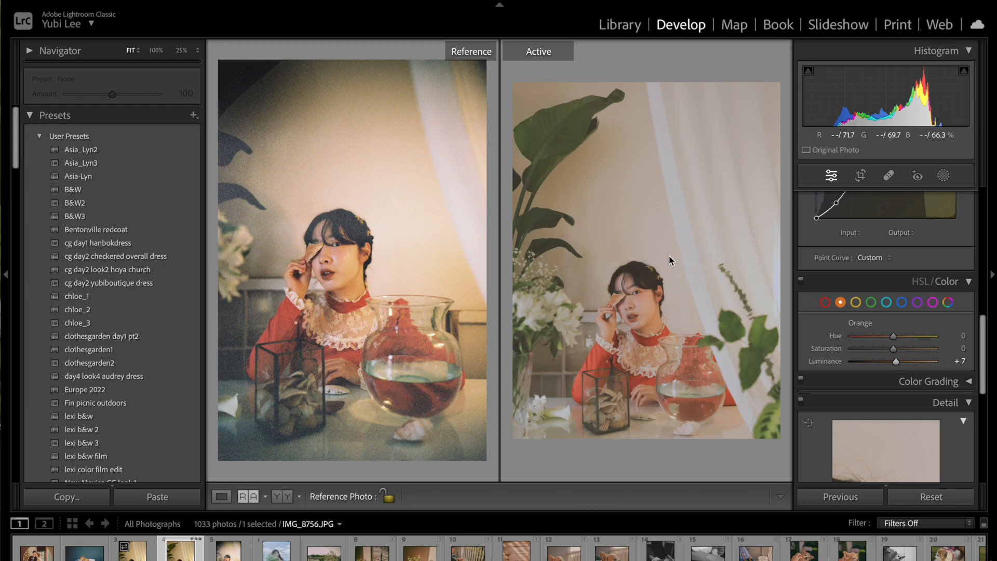
Scroll back through the tone curve to the Basic panel to review the adjustments.
{"action": "scroll", "coordinate": [896, 326], "scroll_direction": "up", "scroll_amount": 3}
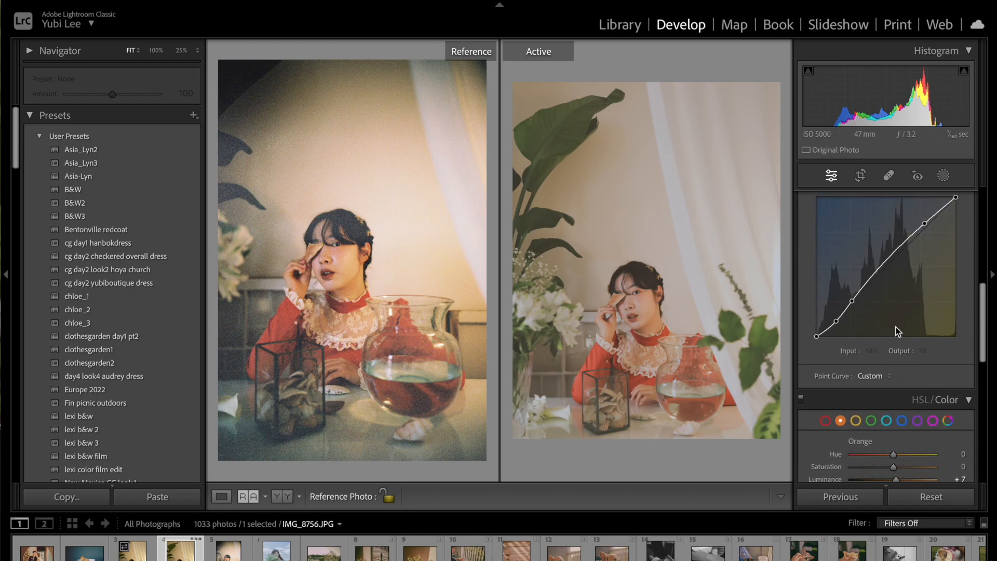
{"action": "left_click_drag", "start_coordinate": [982, 344], "coordinate": [971, 361]}
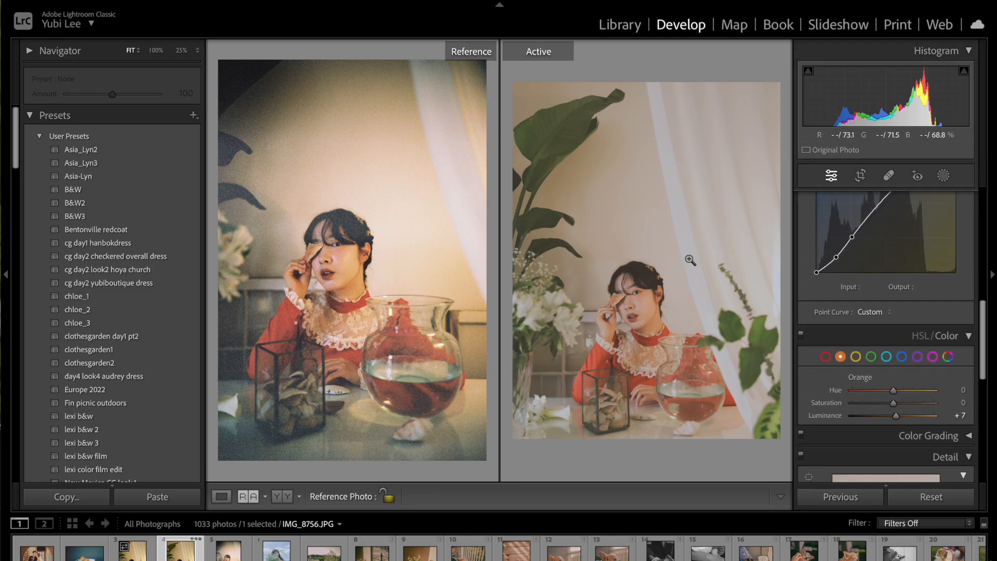
{"action": "left_click_drag", "start_coordinate": [984, 341], "coordinate": [989, 256]}
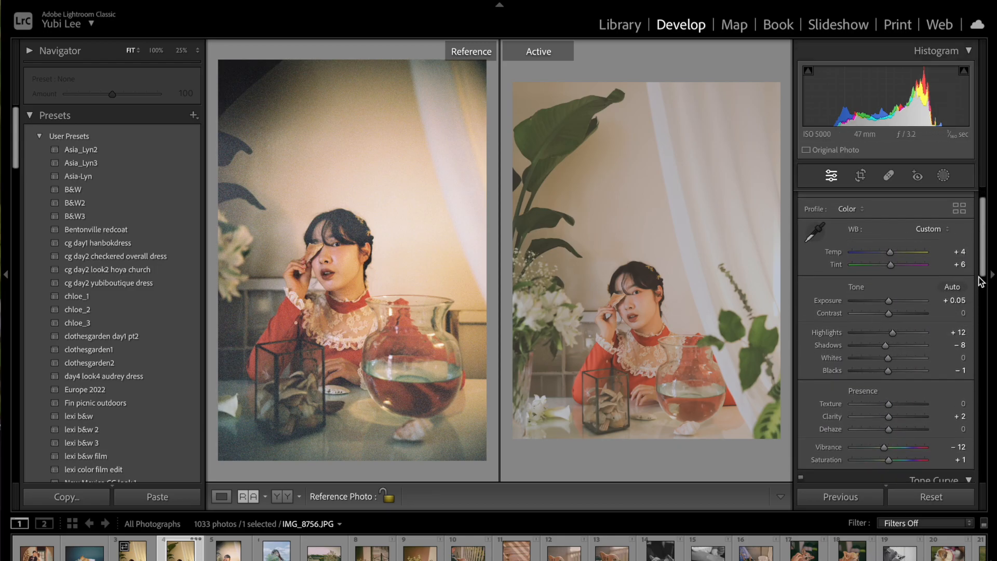
{"action": "scroll", "coordinate": [933, 296], "scroll_direction": "down", "scroll_amount": 5}
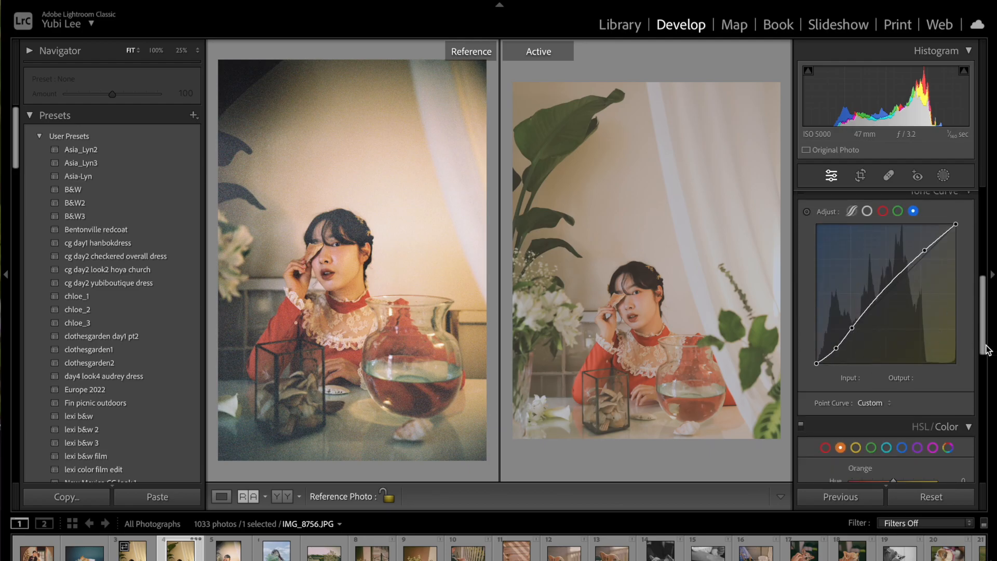
{"action": "scroll", "coordinate": [872, 306], "scroll_direction": "down", "scroll_amount": 3}
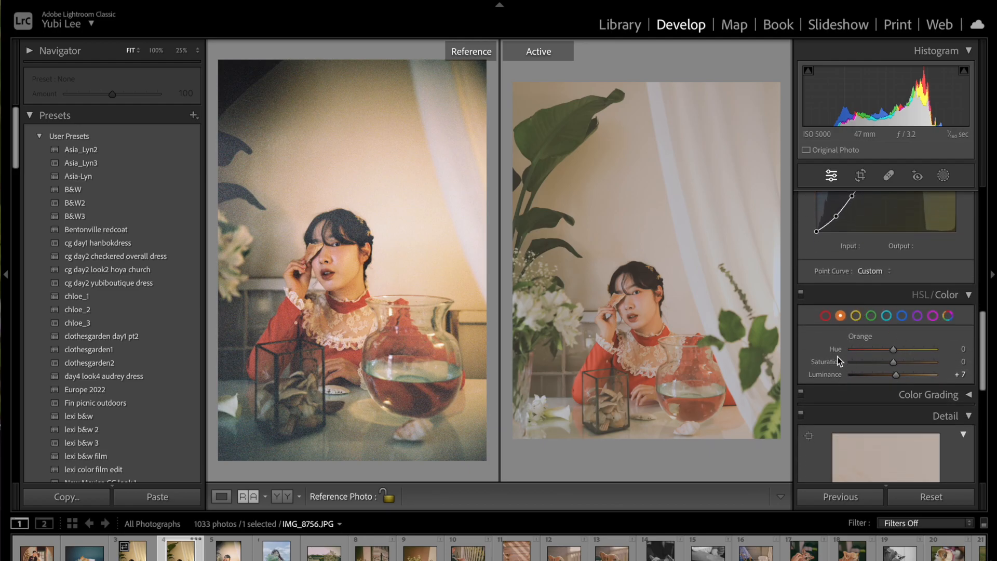
{"action": "left_click_drag", "start_coordinate": [989, 385], "coordinate": [988, 258]}
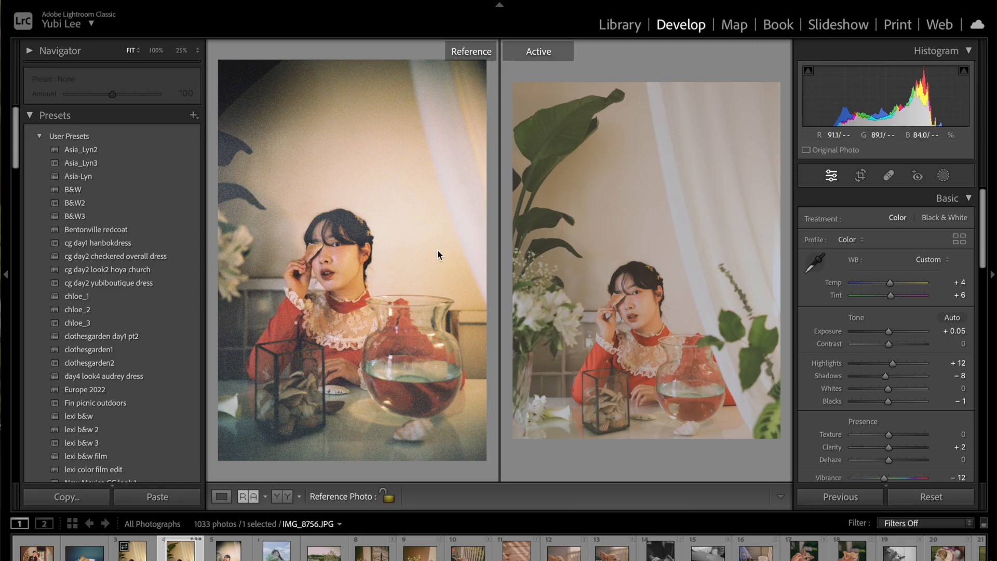